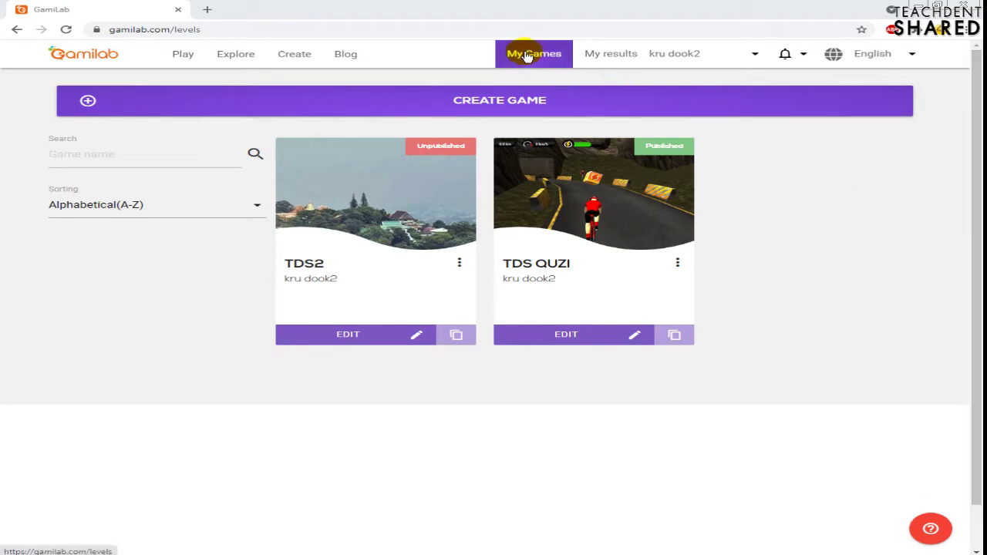
# Create a game named TDS2 using the "King of the" mountain game type
pyautogui.click(470, 101)
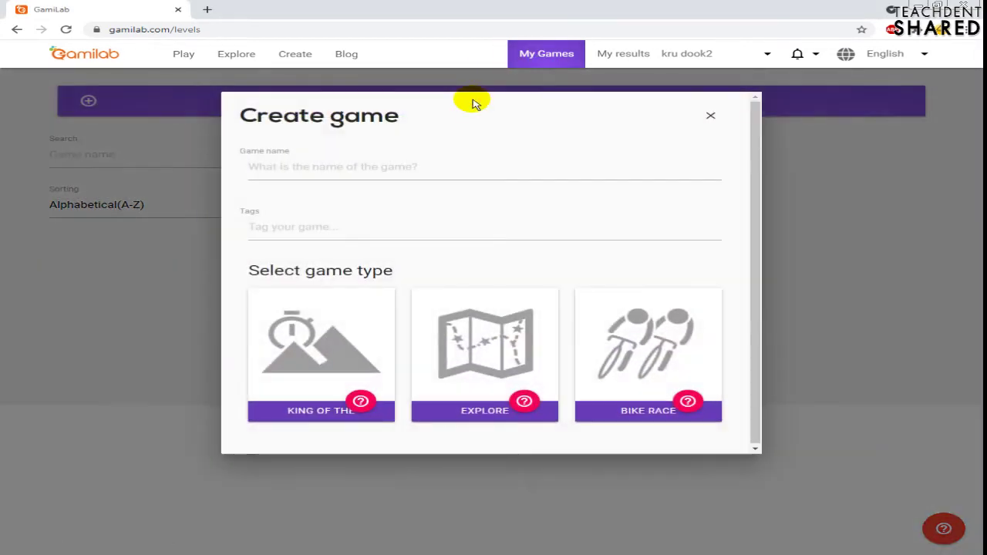
pyautogui.click(304, 169)
pyautogui.click(304, 171)
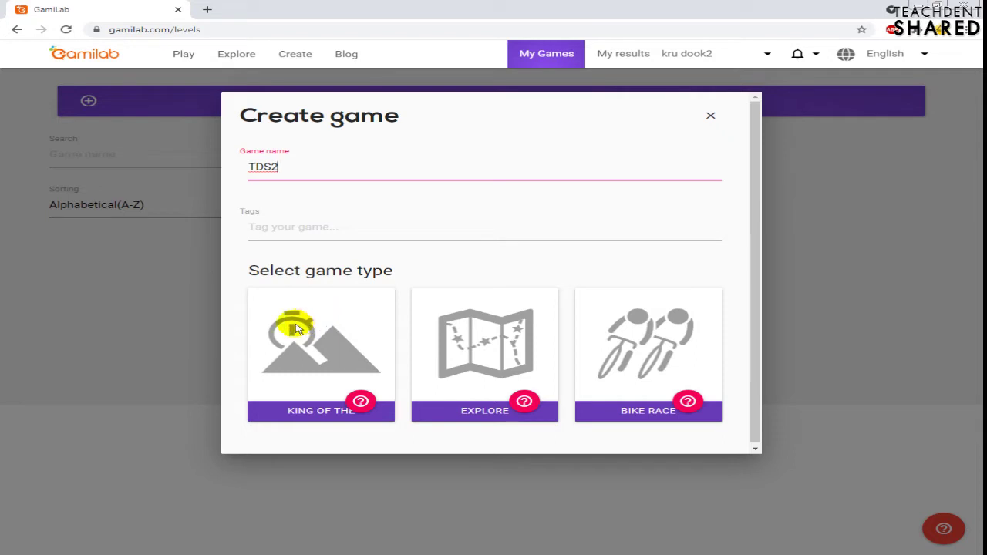
pyautogui.click(308, 413)
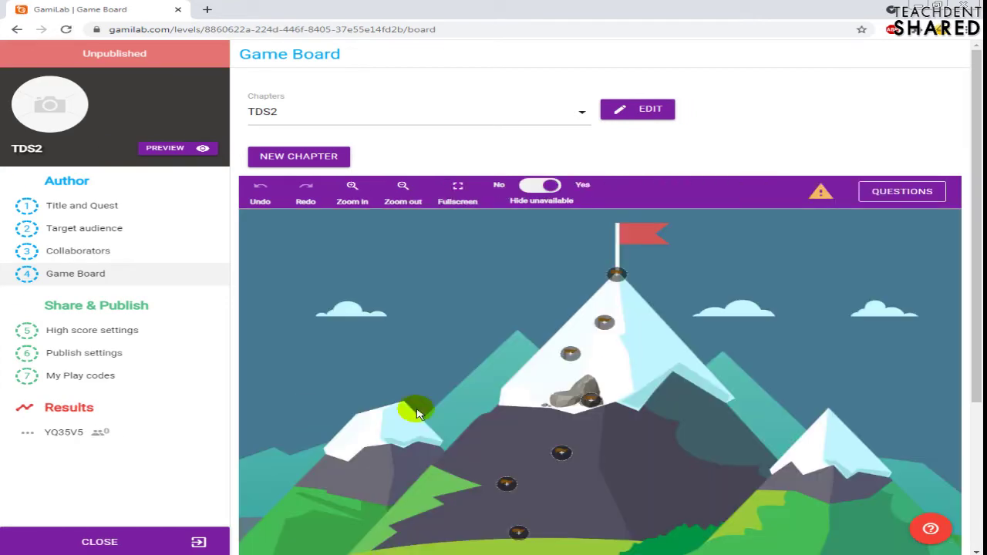
# Look over the new game's board, its Title and Quest page, and its Collaborators page
pyautogui.scroll(-2, 972, 231)
pyautogui.scroll(2, 961, 269)
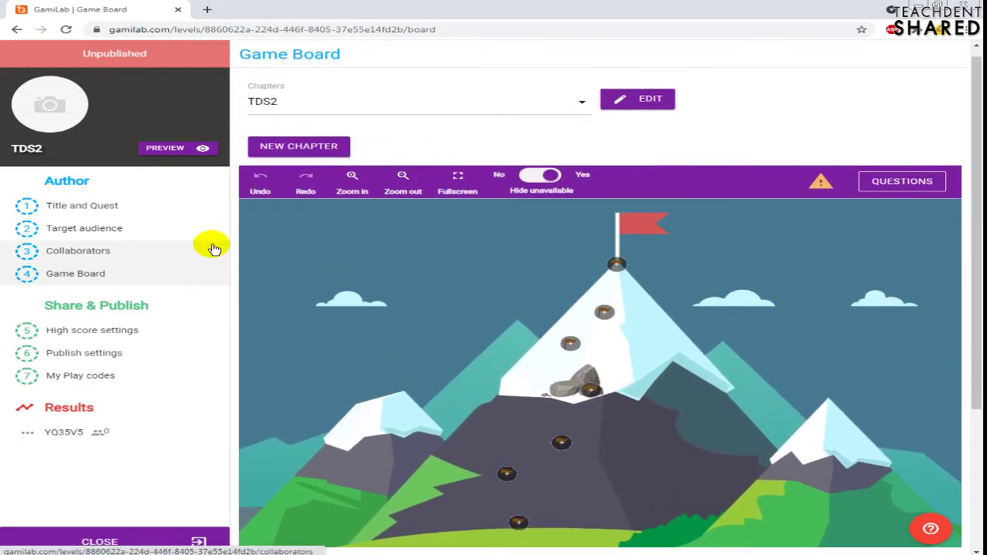
pyautogui.click(96, 214)
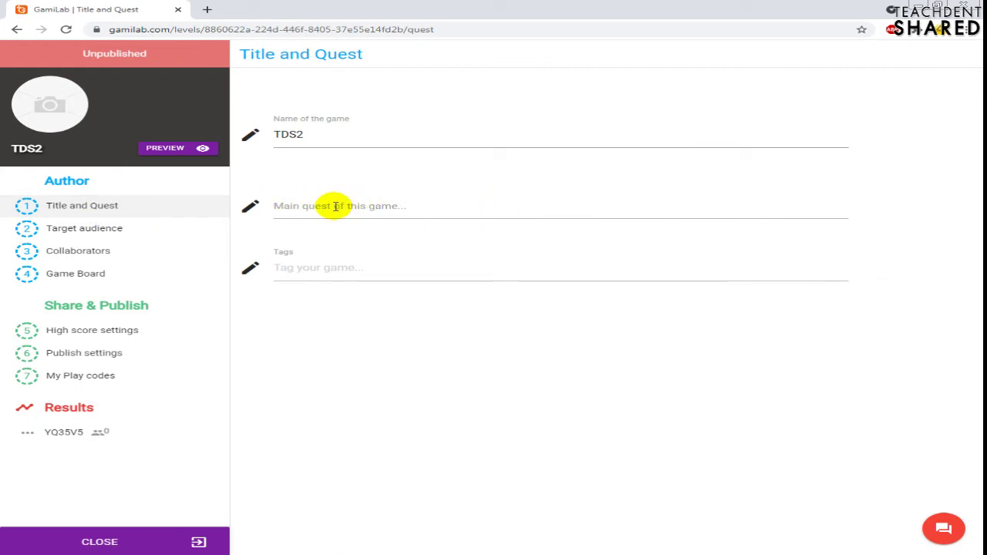
pyautogui.click(94, 253)
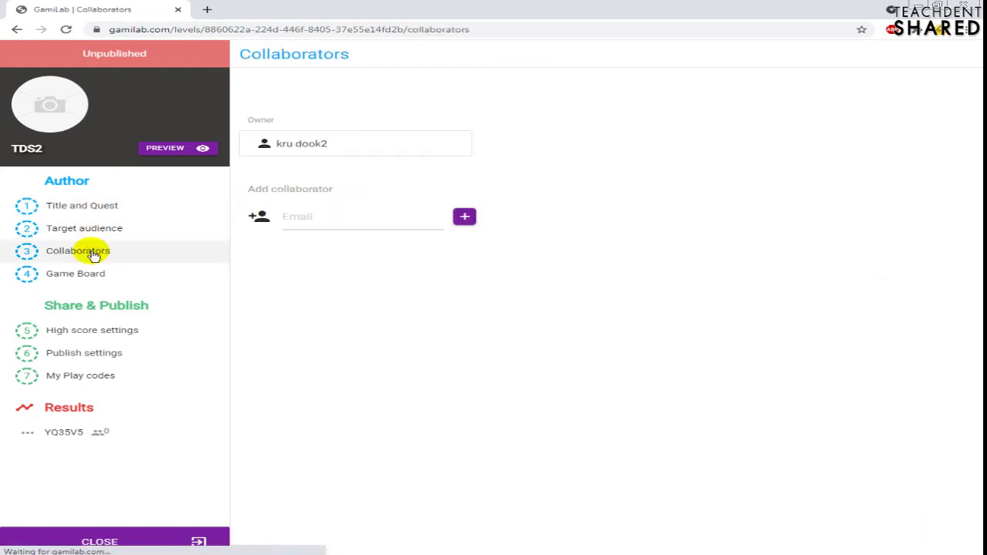
# Set the game's target audience to grade level Middle School, country Thailand and language Thai
pyautogui.click(97, 234)
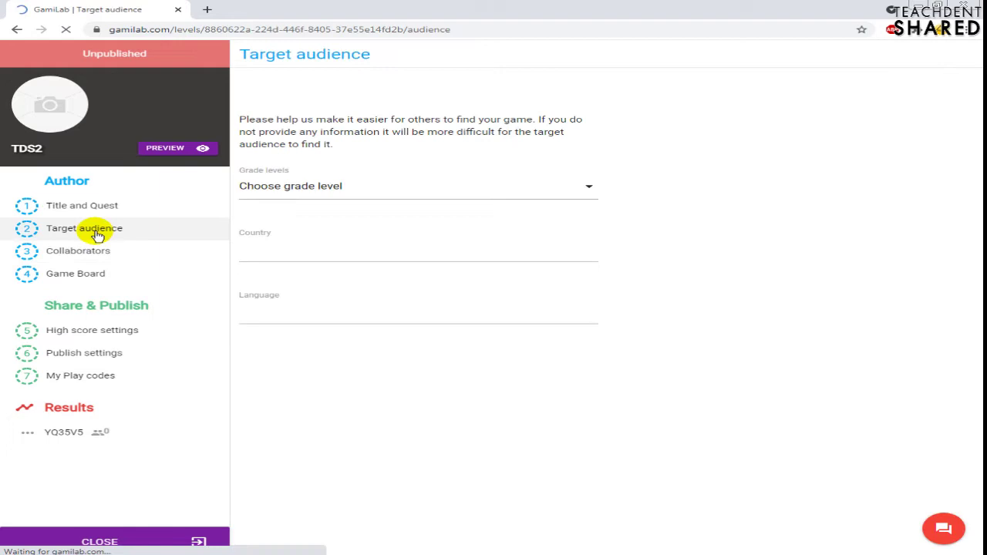
pyautogui.click(260, 195)
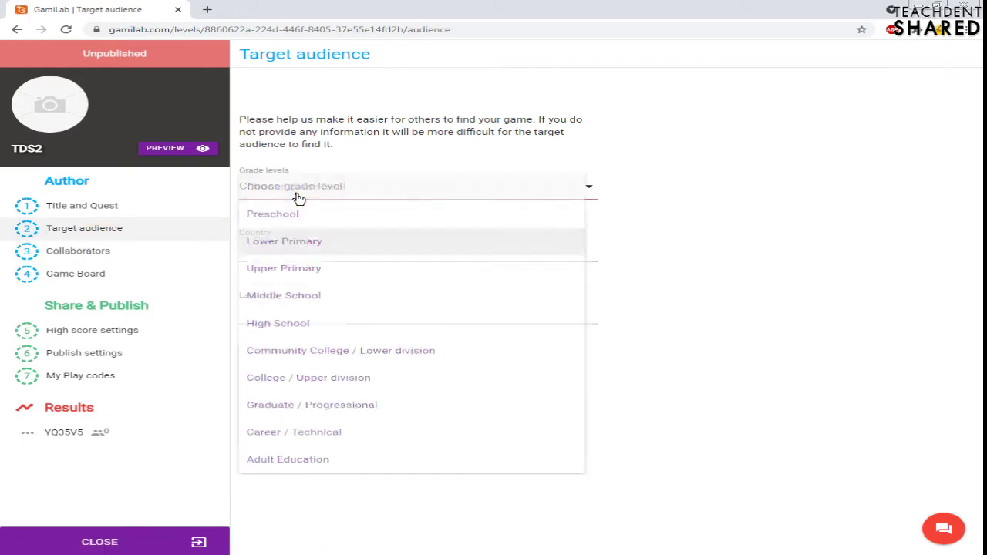
pyautogui.click(320, 298)
pyautogui.click(289, 268)
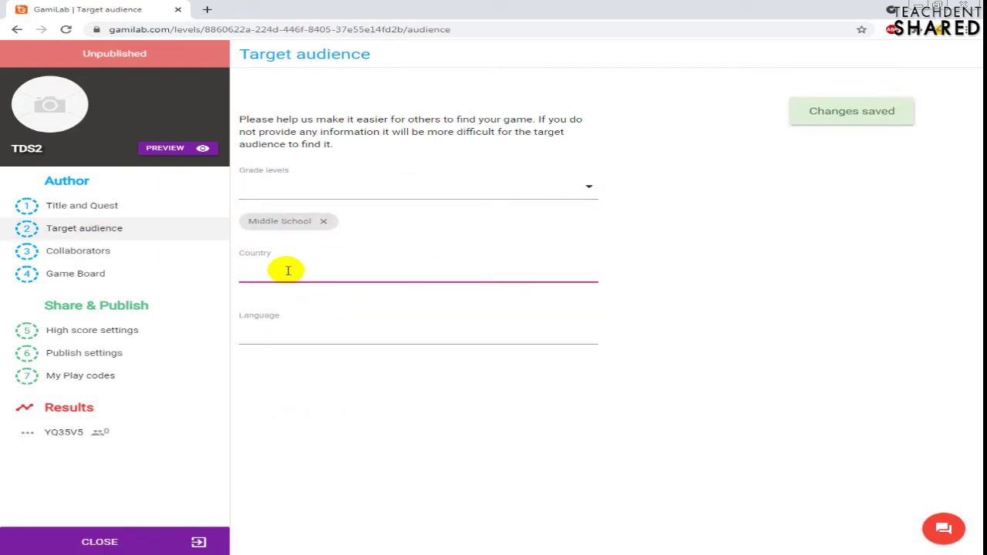
pyautogui.write('th')
pyautogui.click(276, 342)
pyautogui.click(282, 347)
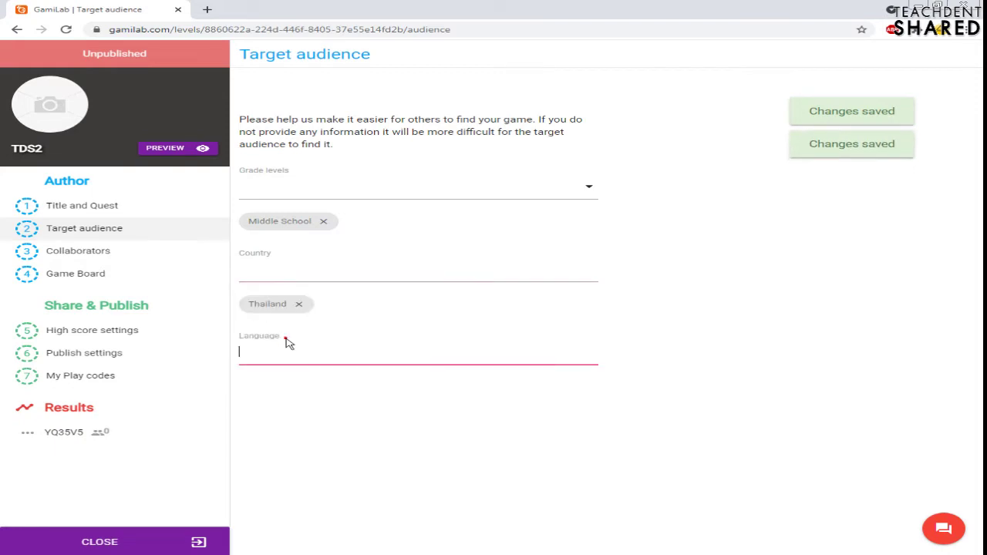
pyautogui.write('thai')
pyautogui.click(274, 379)
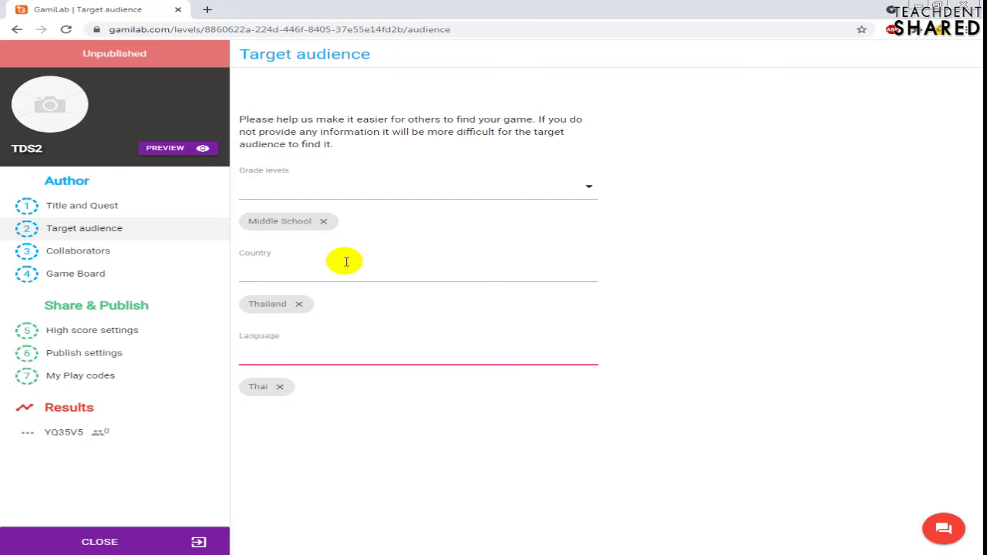
# Return to the game board, check its question points on the mountain, and open the question list
pyautogui.click(89, 278)
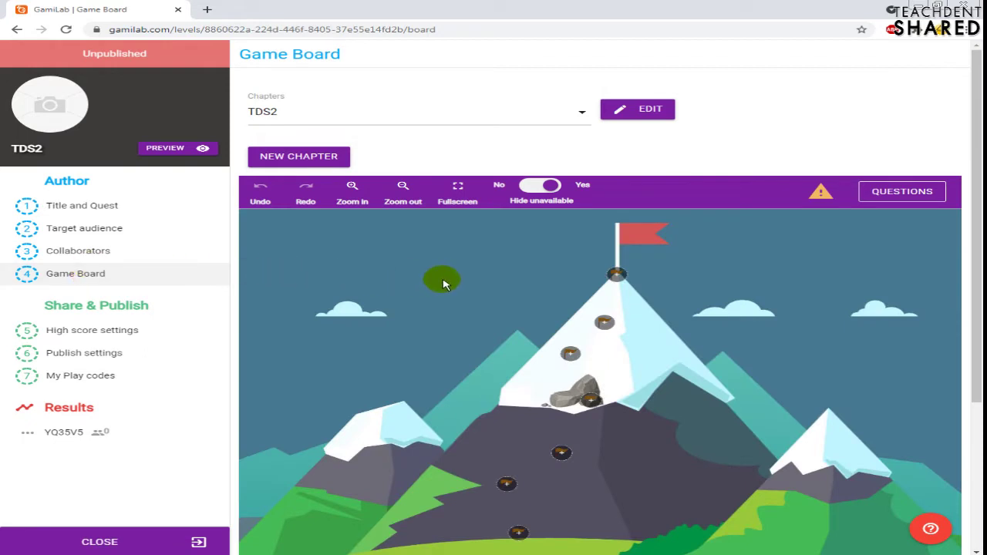
pyautogui.scroll(-1, 532, 307)
pyautogui.scroll(1, 533, 307)
pyautogui.scroll(-1, 536, 311)
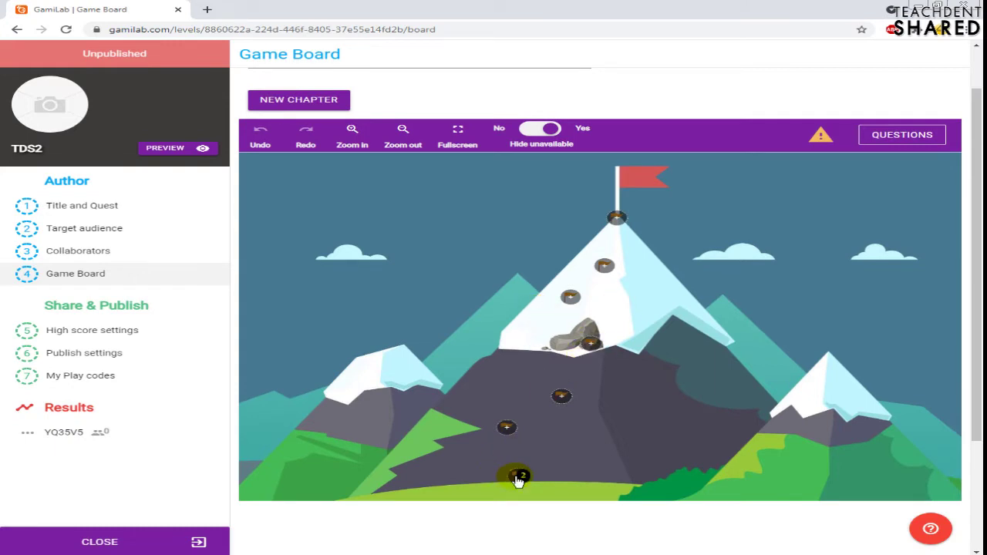
pyautogui.moveTo(519, 480)
pyautogui.mouseDown()
pyautogui.moveTo(503, 481)
pyautogui.moveTo(526, 474)
pyautogui.mouseUp()
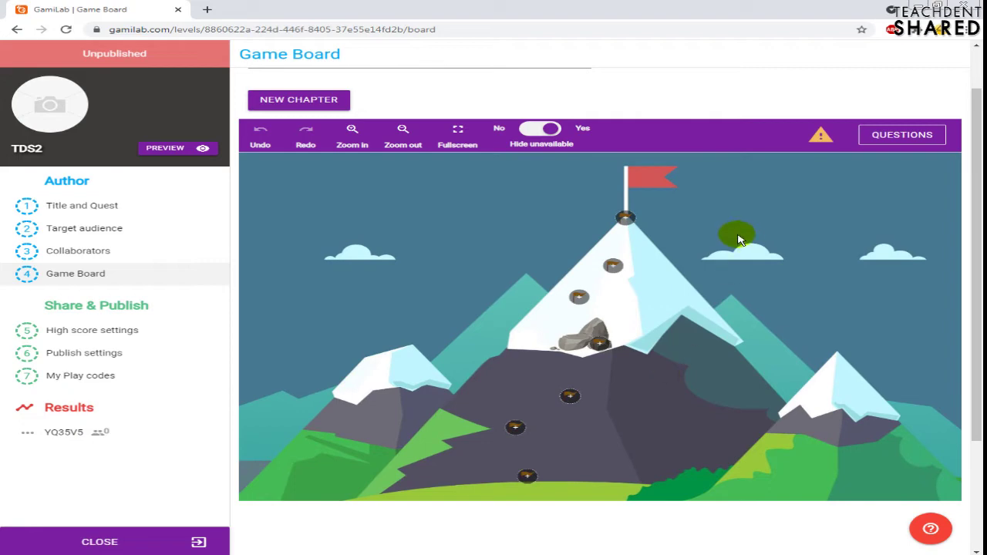
pyautogui.click(885, 138)
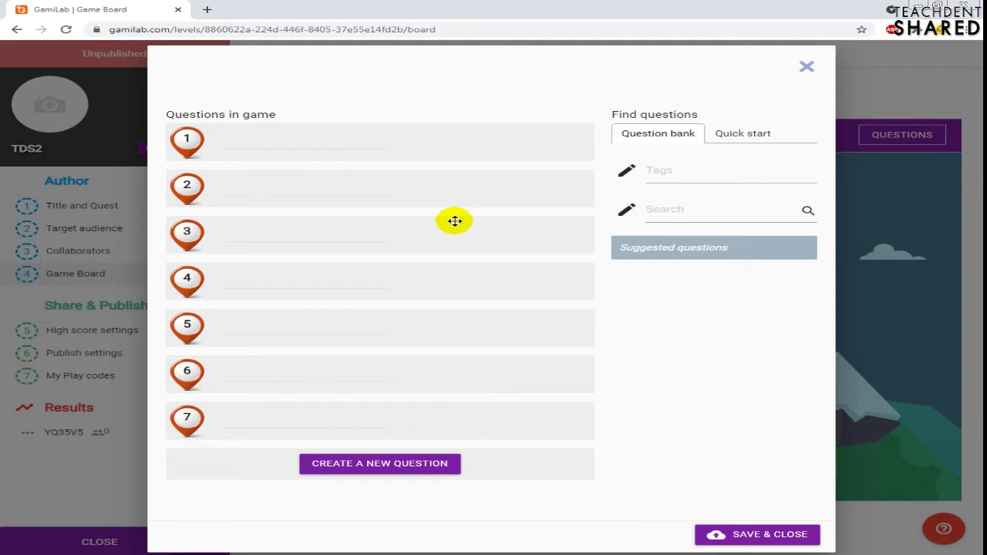
# Enter question 1 as "เครื่องมือบริหารจัดการชั้นเรียน", copied from the Quiz file in Notepad
pyautogui.click(287, 142)
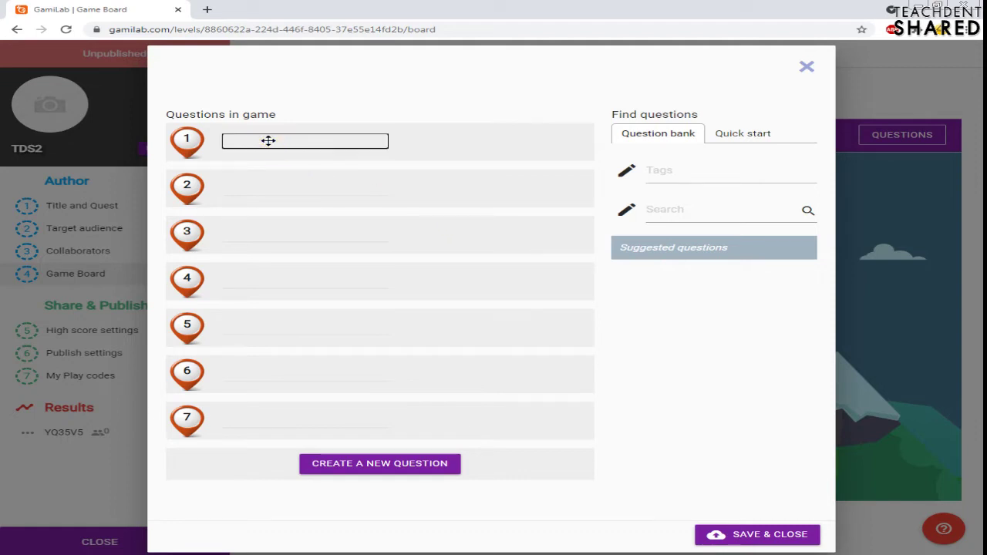
pyautogui.click(268, 141)
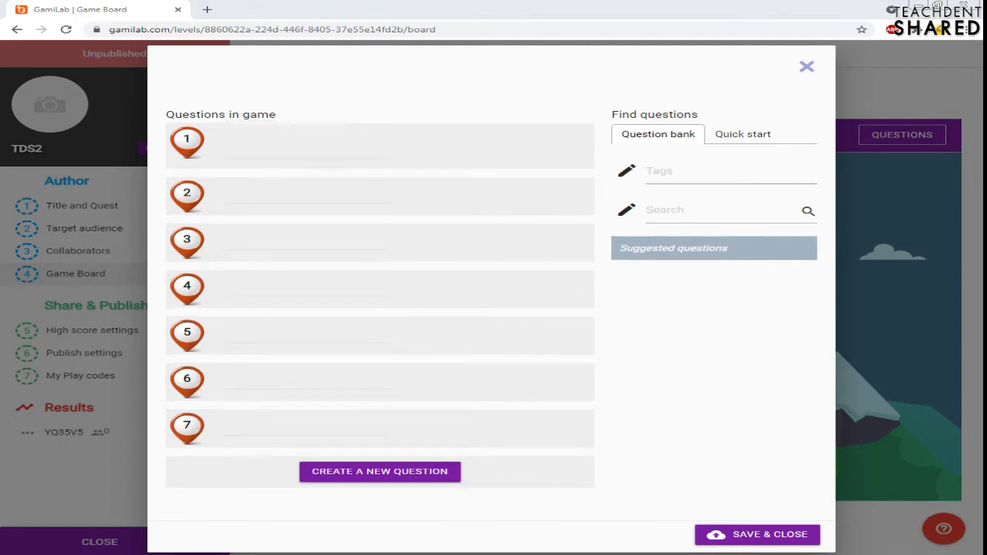
pyautogui.hotkey('alt', 'Tab')
pyautogui.moveTo(337, 103); pyautogui.dragTo(145, 101)
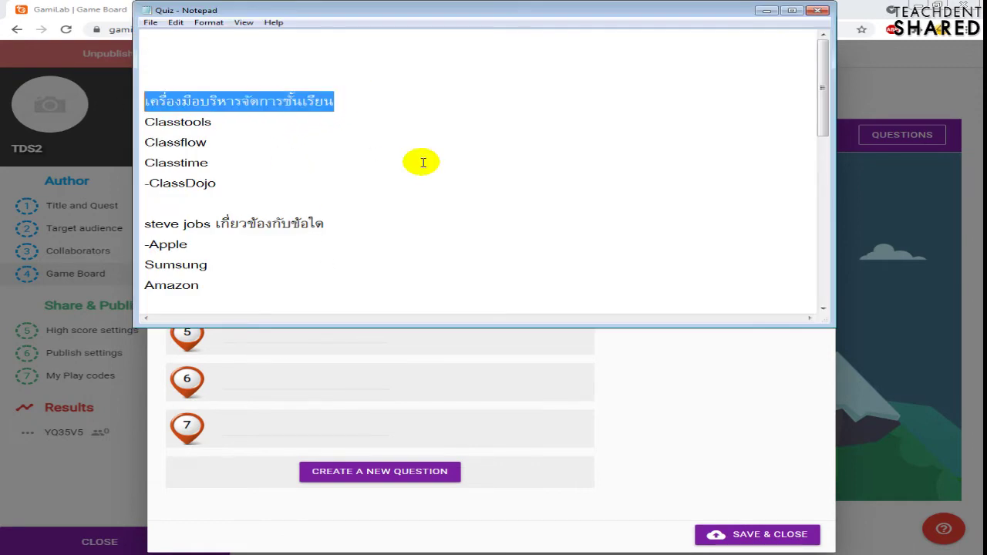
pyautogui.hotkey('ctrl', 'c')
pyautogui.click(261, 540)
pyautogui.click(248, 154)
pyautogui.hotkey('ctrl', 'v')
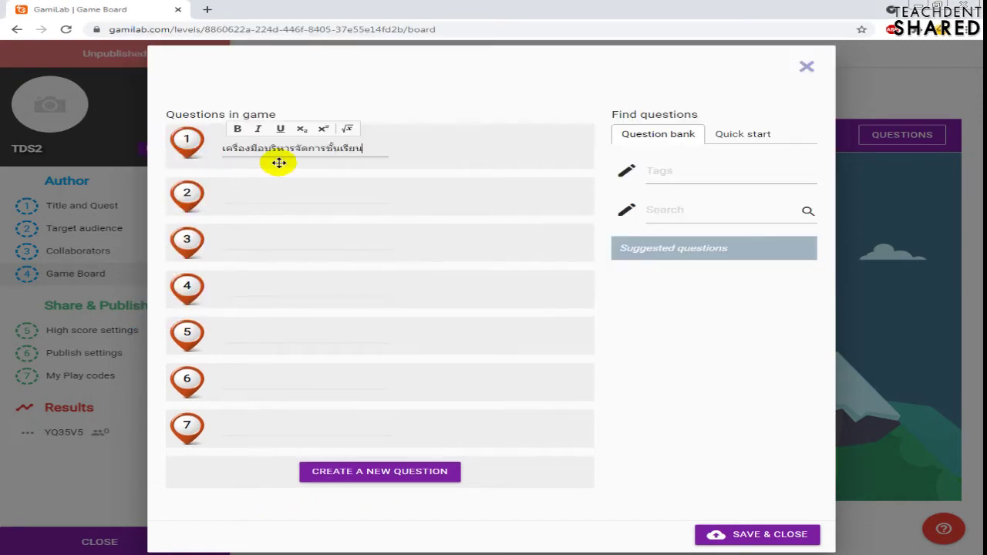
# Add "Classtools" from the Notepad quiz as question 1's first answer and create two more blank answers
pyautogui.click(447, 147)
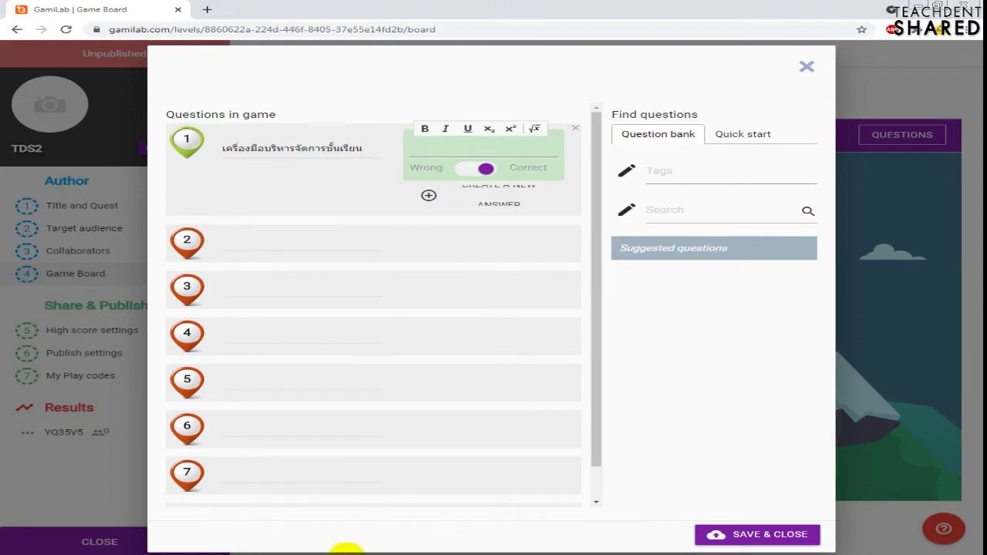
pyautogui.click(345, 549)
pyautogui.moveTo(220, 123); pyautogui.dragTo(142, 124)
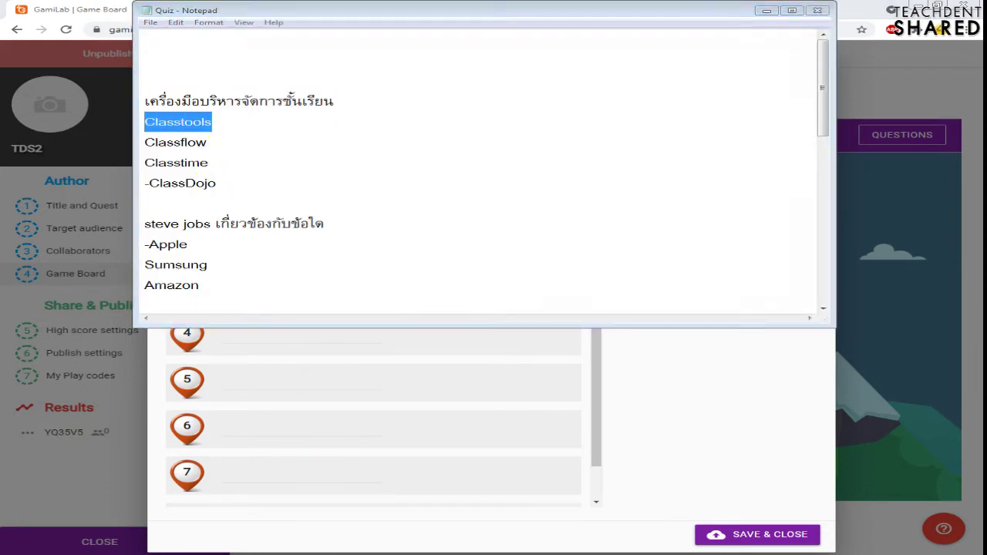
pyautogui.hotkey('ctrl', 'c')
pyautogui.click(260, 540)
pyautogui.hotkey('ctrl', 'v')
pyautogui.click(429, 197)
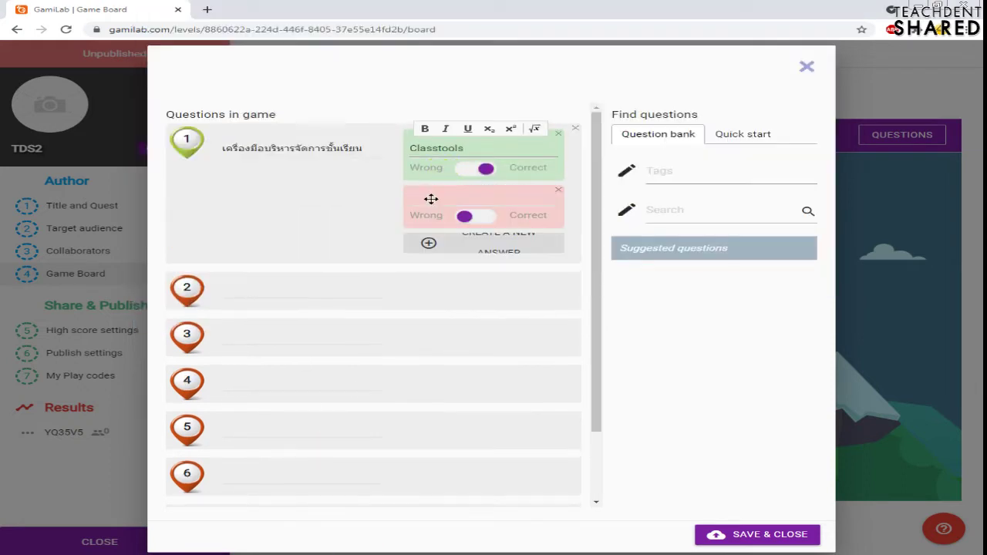
pyautogui.click(439, 255)
# Fill question 1's second answer with "Classtime" from the Notepad quiz and mark both Classtools and Classtime as wrong
pyautogui.click(346, 549)
pyautogui.moveTo(210, 163); pyautogui.dragTo(110, 157)
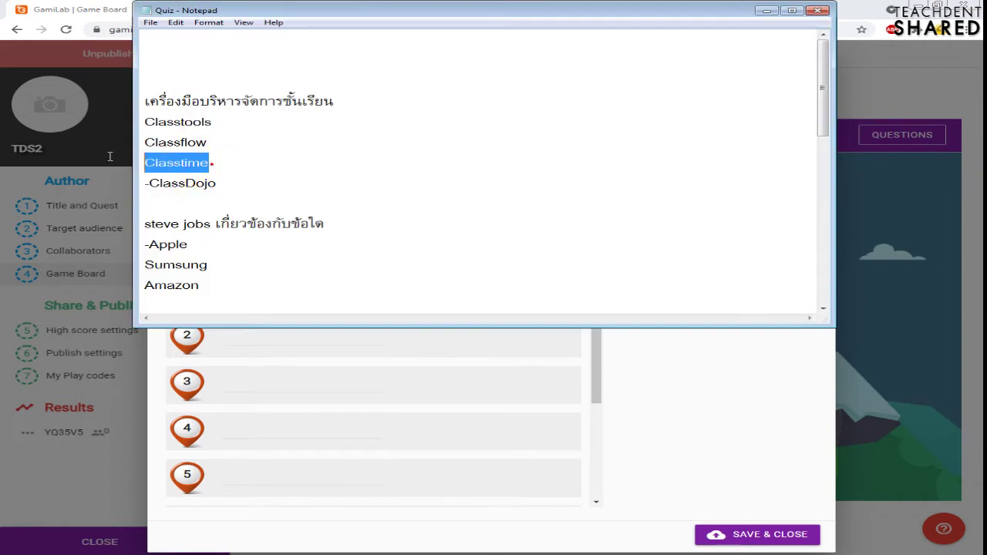
pyautogui.hotkey('ctrl', 'c')
pyautogui.click(110, 156)
pyautogui.click(485, 216)
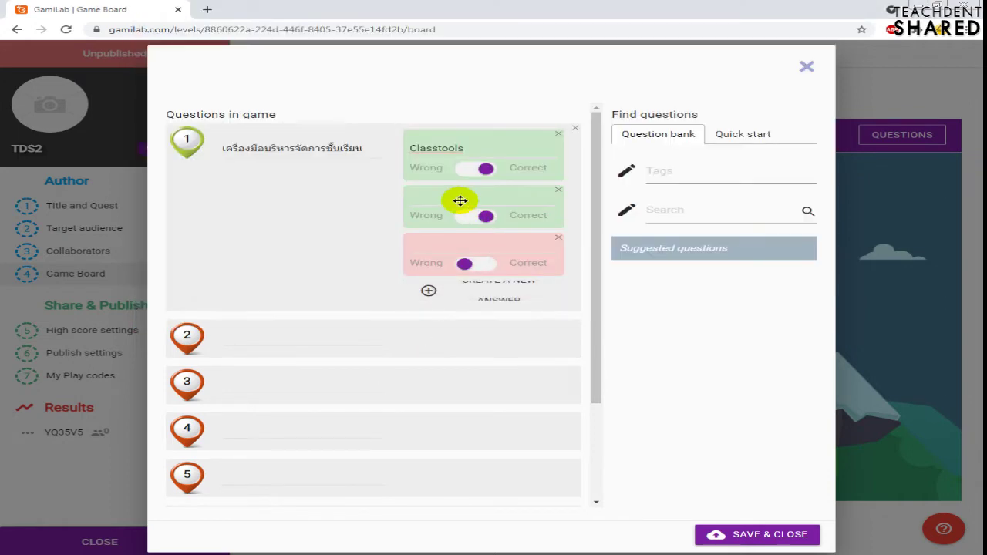
pyautogui.click(461, 200)
pyautogui.hotkey('ctrl', 'v')
pyautogui.click(466, 168)
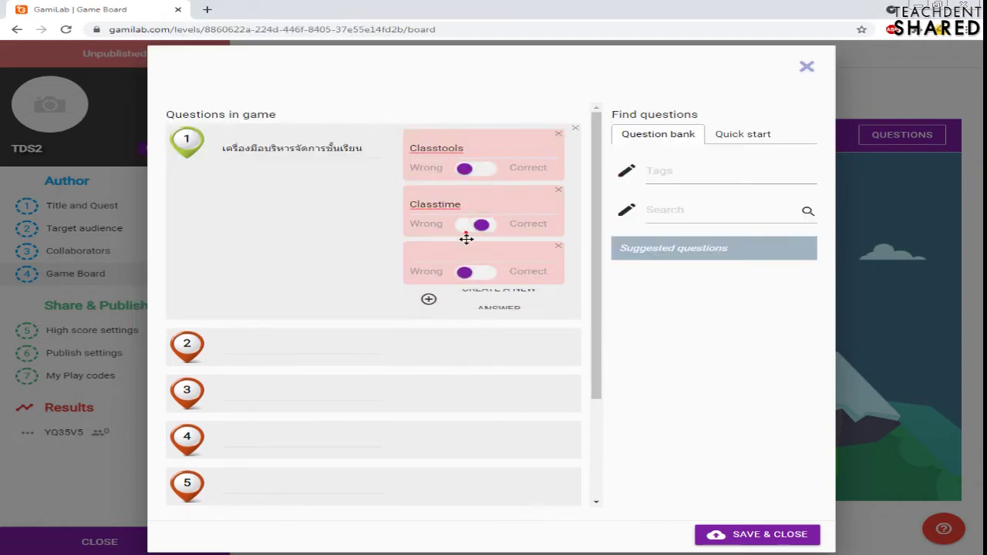
# Fill question 1's third answer with "ClassDojo" from the Notepad quiz and mark it as correct
pyautogui.hotkey('alt', 'Tab')
pyautogui.moveTo(244, 185); pyautogui.dragTo(154, 185)
pyautogui.hotkey('ctrl', 'c')
pyautogui.click(258, 544)
pyautogui.click(470, 258)
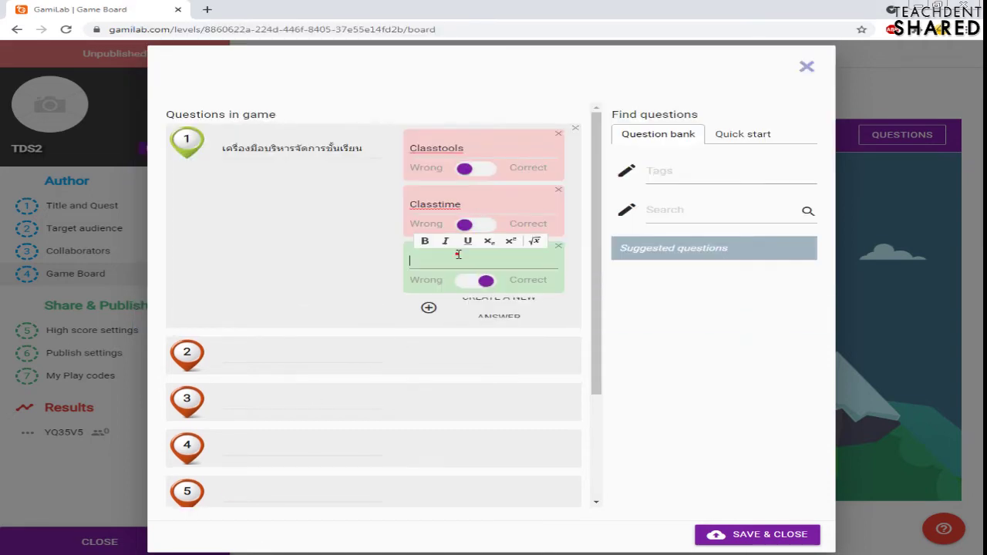
pyautogui.hotkey('ctrl', 'v')
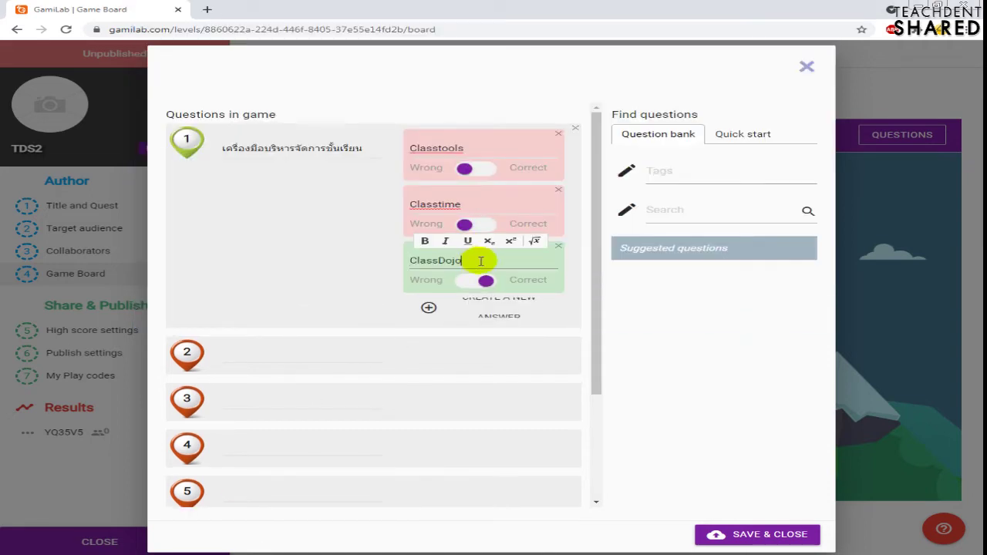
pyautogui.click(678, 326)
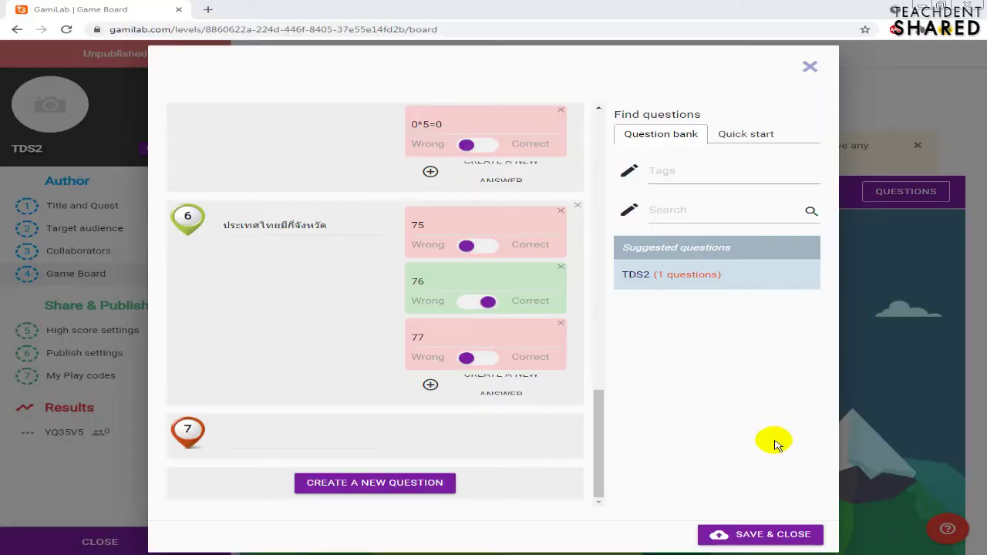
# Enter "10+10" as question 7 and give it a first answer of 50
pyautogui.click(278, 440)
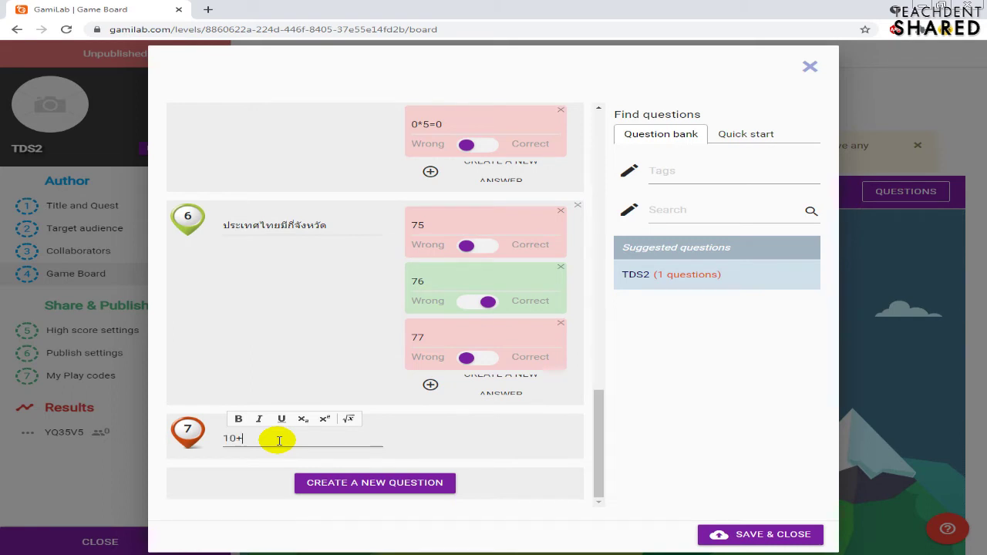
pyautogui.click(481, 439)
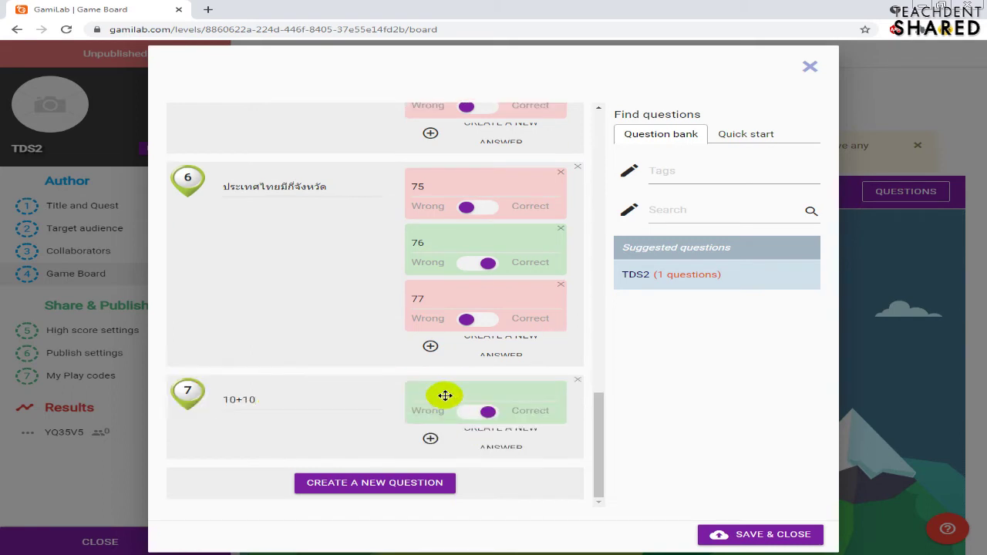
pyautogui.click(444, 394)
pyautogui.write('10')
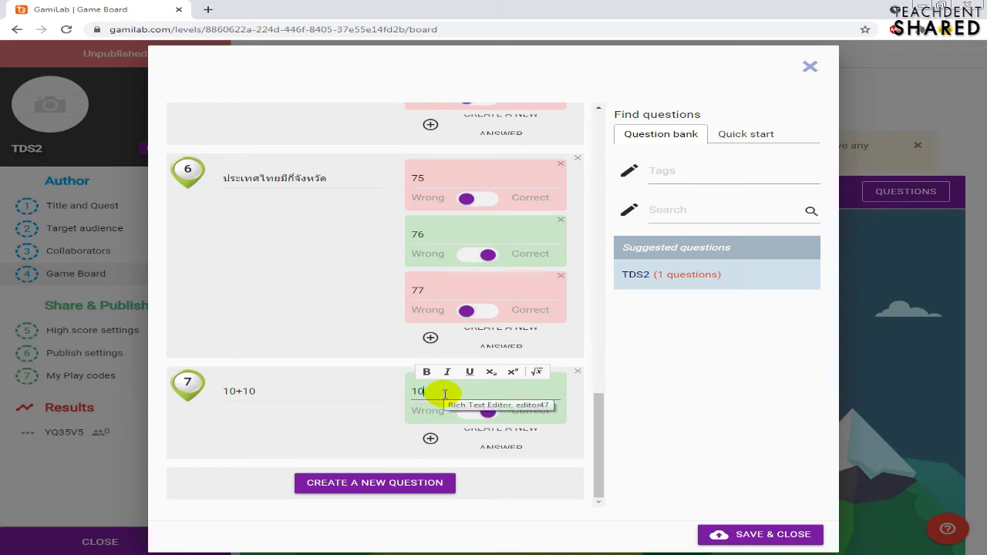
pyautogui.press('BackSpace')
pyautogui.press('BackSpace')
pyautogui.write('50')
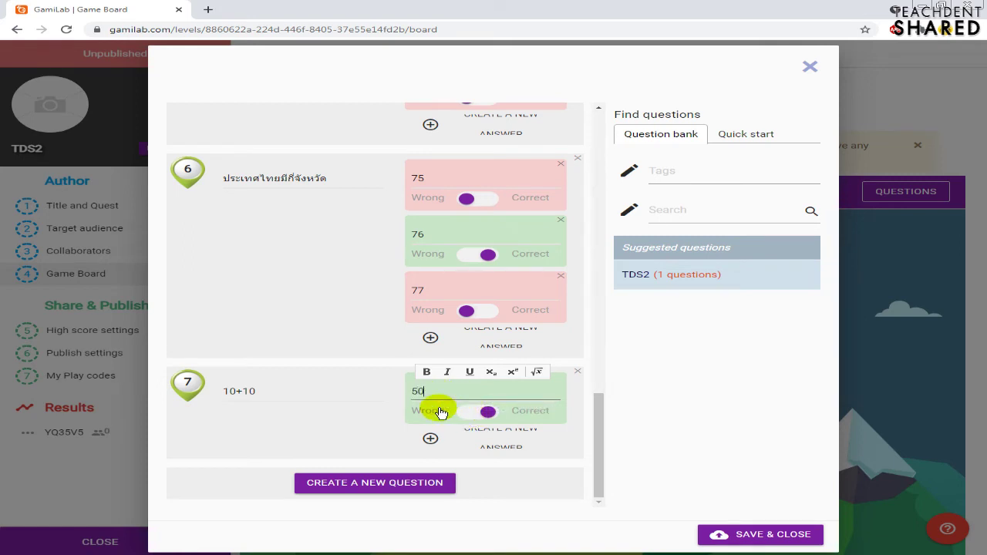
# Add the answers 40 and 30 to question 7 and mark the answer 50 as wrong
pyautogui.click(430, 438)
pyautogui.click(442, 396)
pyautogui.write('40')
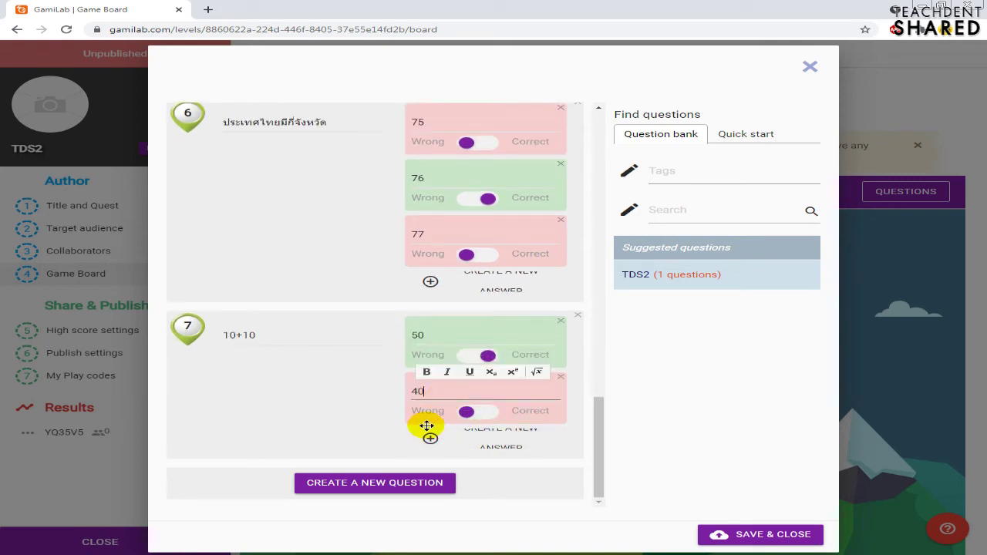
pyautogui.click(430, 438)
pyautogui.click(447, 401)
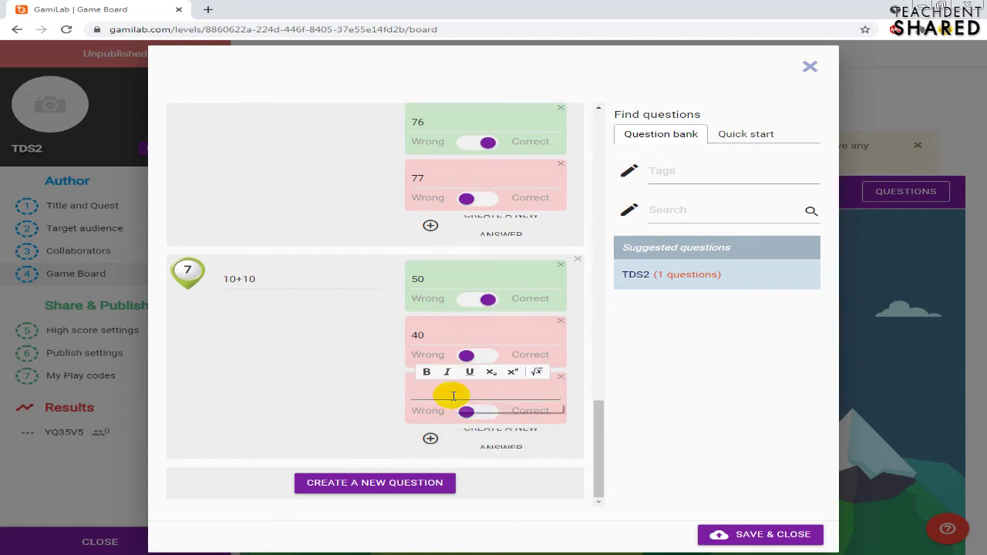
pyautogui.write('30')
pyautogui.click(499, 292)
pyautogui.click(458, 425)
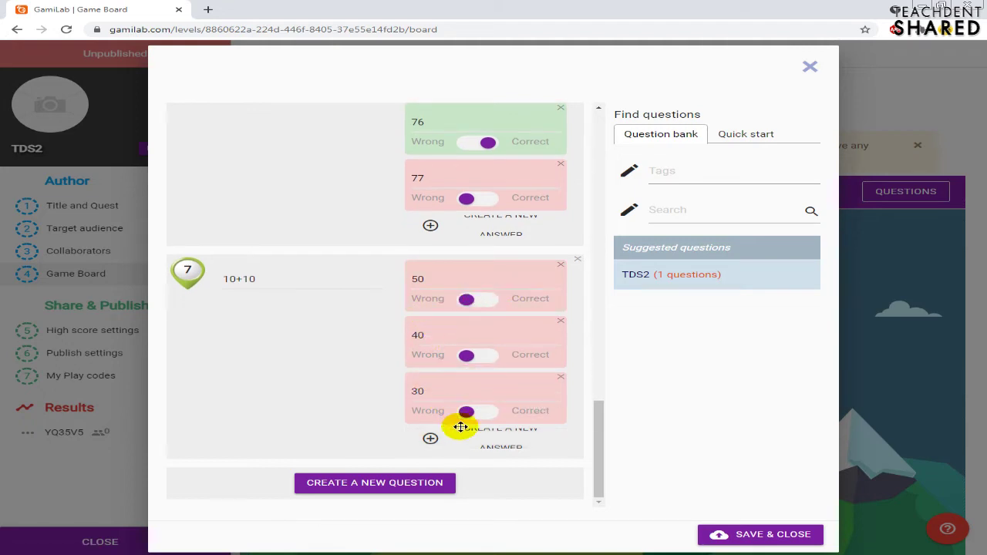
# Add the answer 20 to question 7 and mark it as correct
pyautogui.click(451, 397)
pyautogui.write('20')
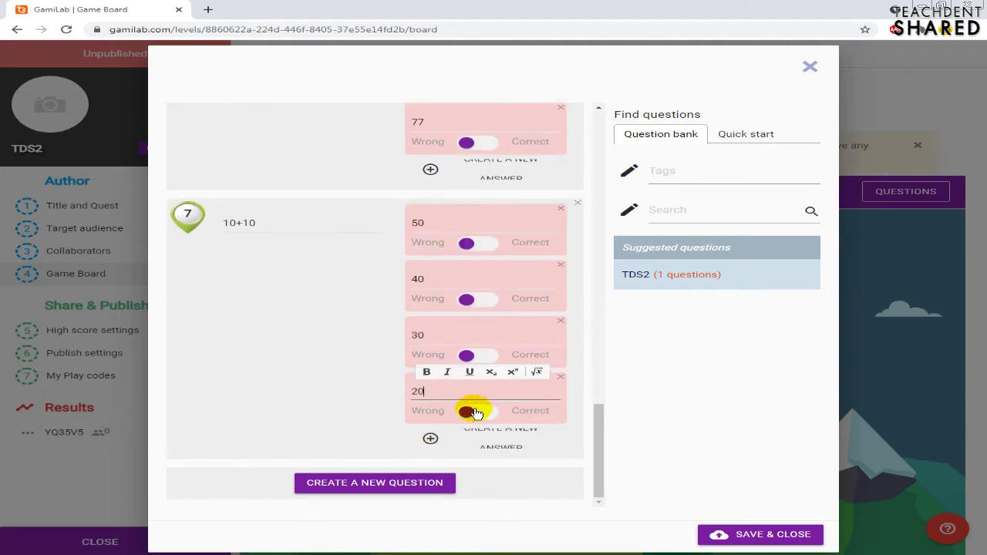
pyautogui.click(467, 410)
# Review the question list and the Quick start question generator, then save and close the questions
pyautogui.scroll(20, 425, 355)
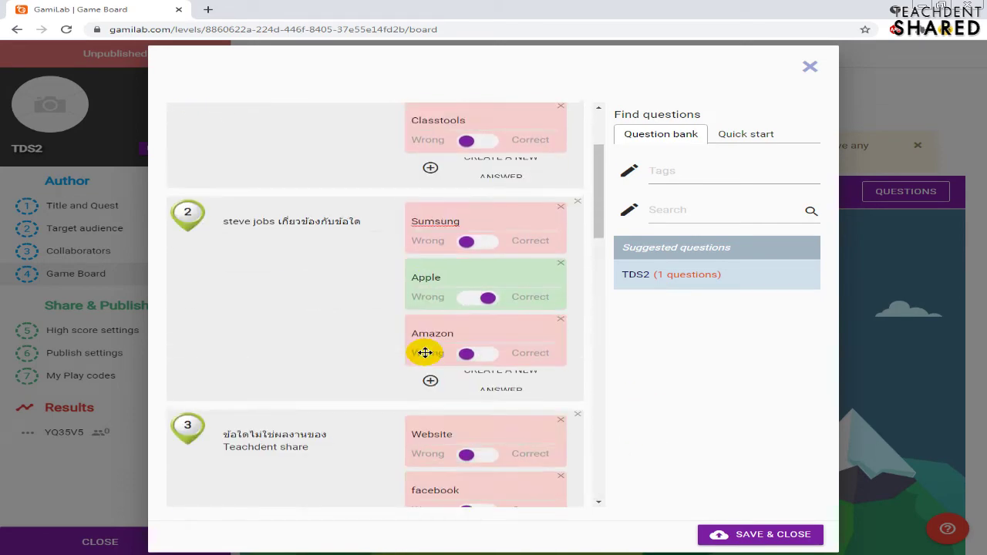
pyautogui.scroll(-20, 425, 352)
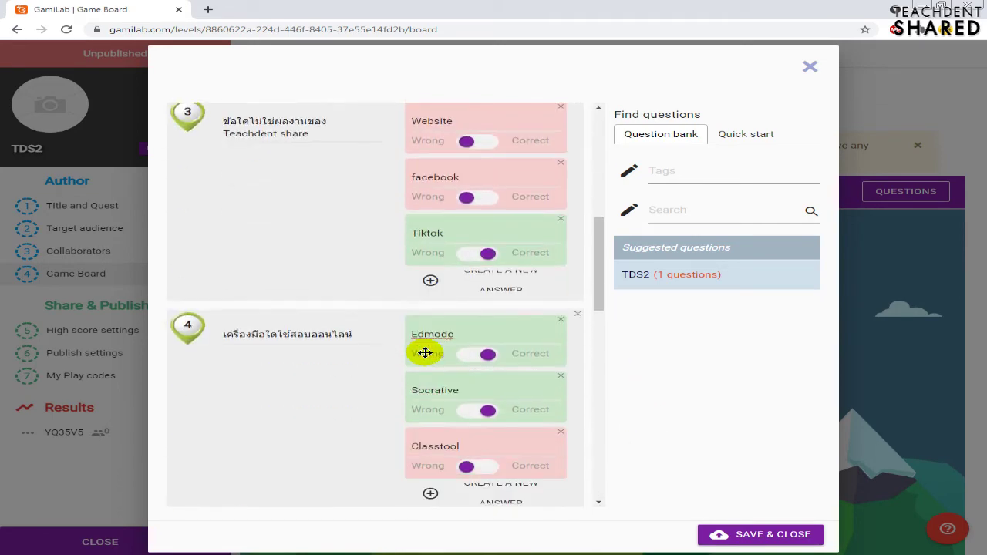
pyautogui.click(721, 139)
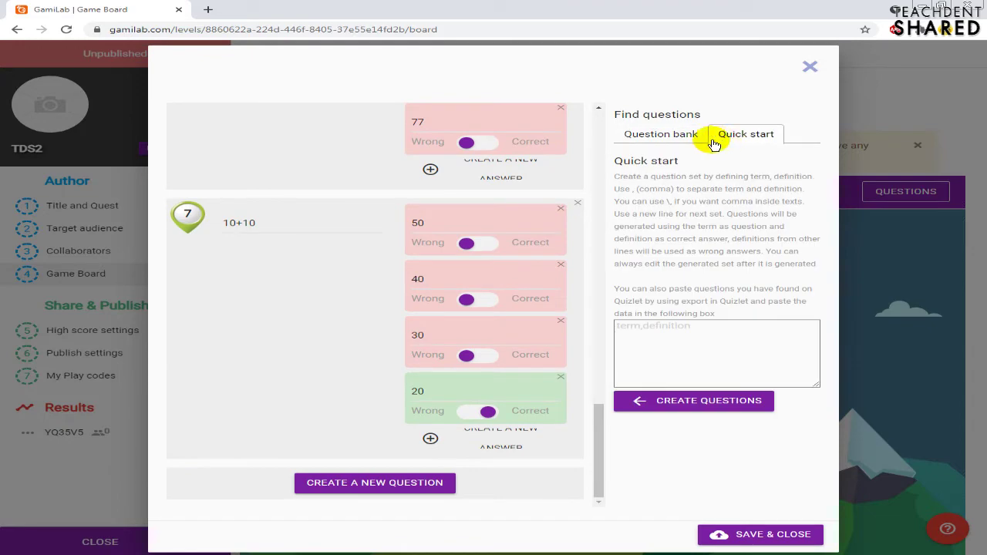
pyautogui.click(663, 139)
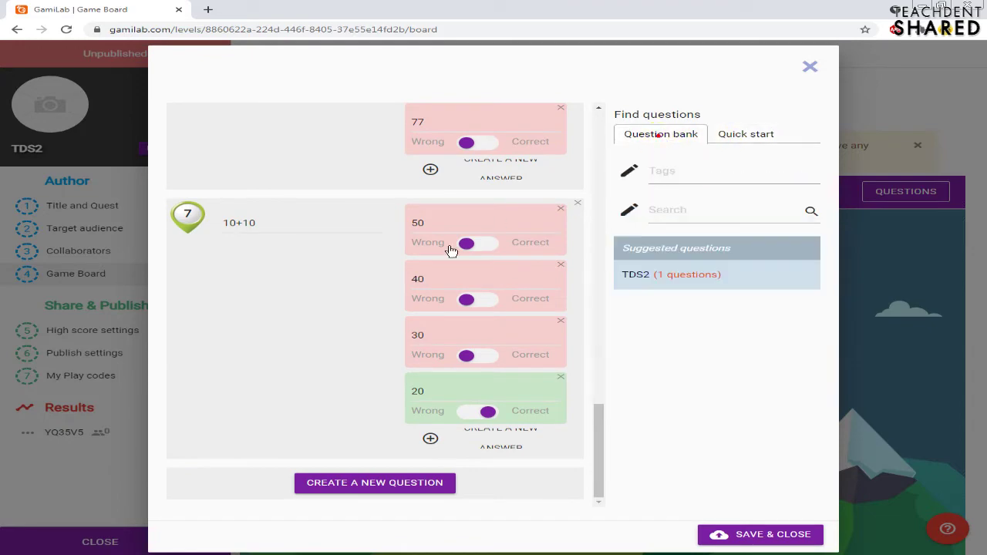
pyautogui.click(752, 539)
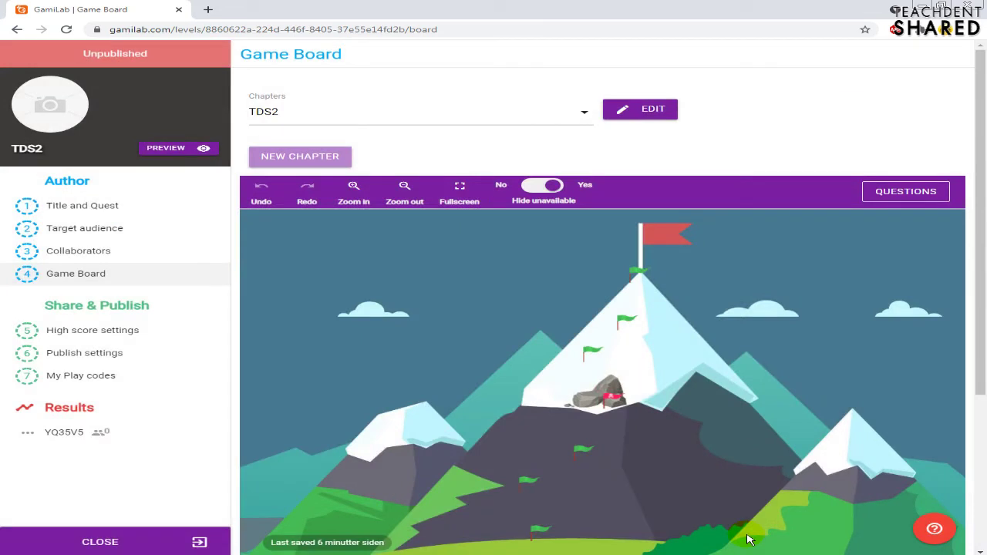
# Look over the flags on the game board and open the red flag beside the rocks, closing it without changes
pyautogui.scroll(-1, 678, 477)
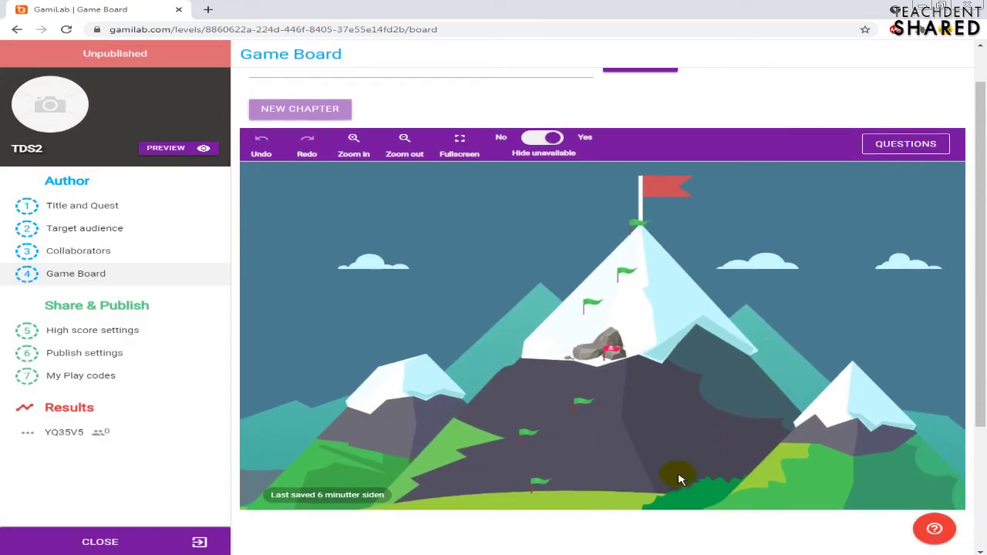
pyautogui.scroll(1, 640, 469)
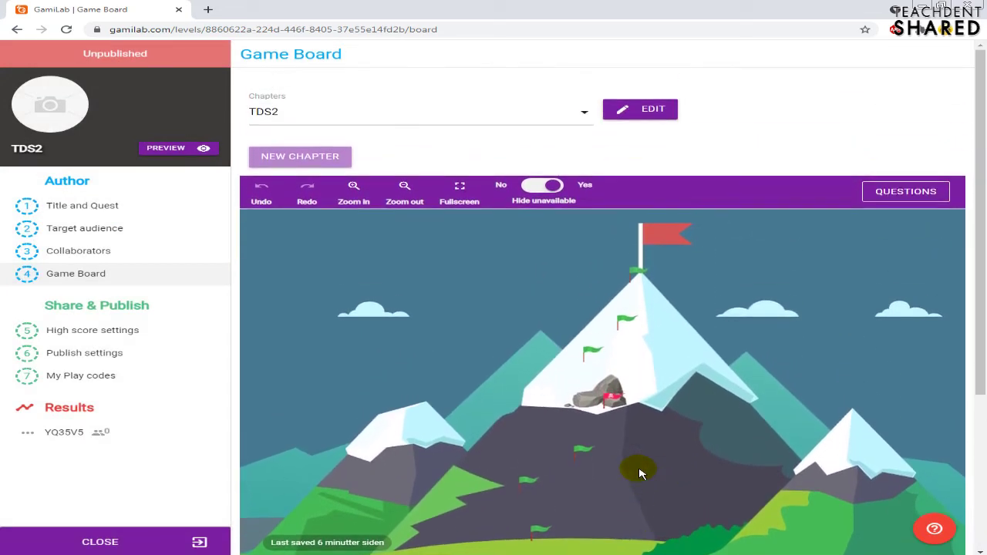
pyautogui.scroll(-1, 644, 355)
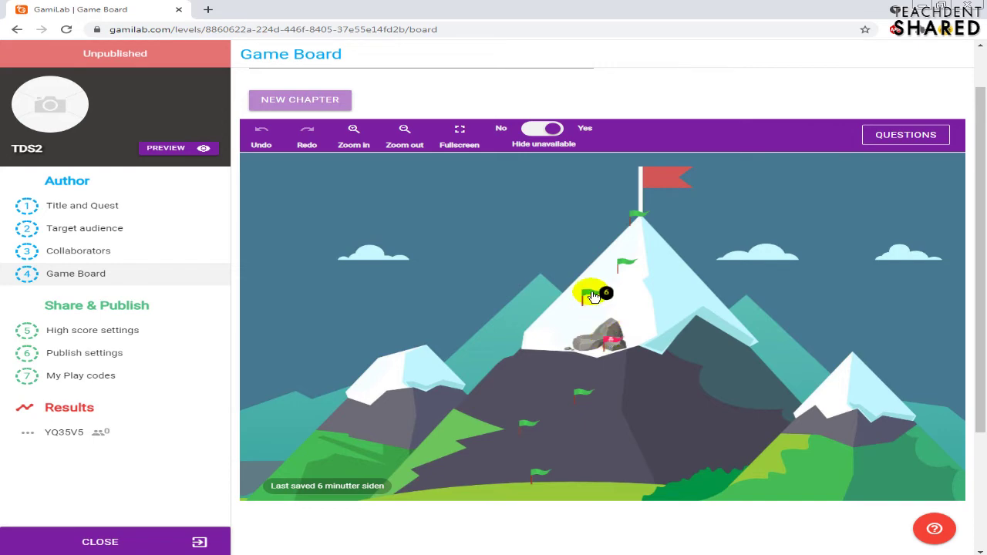
pyautogui.click(606, 344)
pyautogui.click(653, 366)
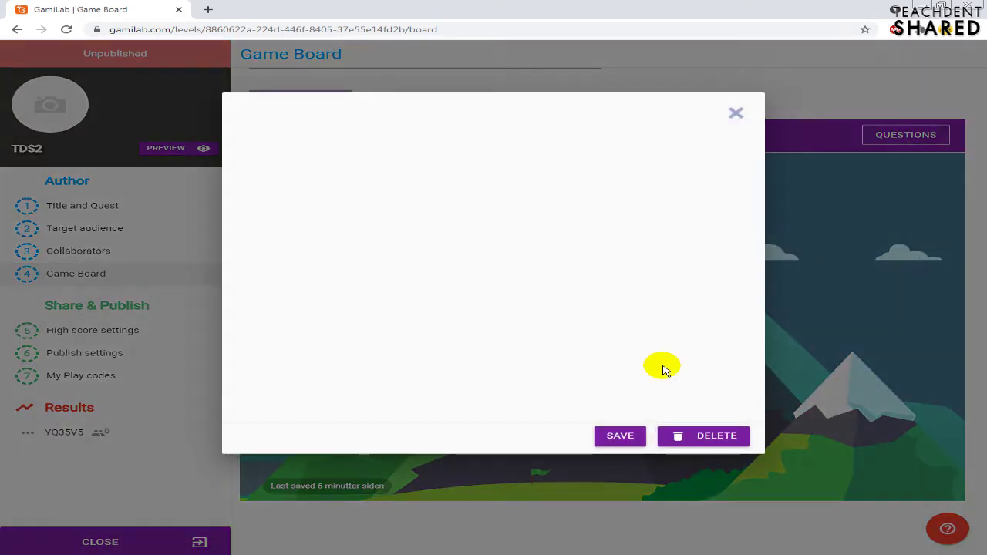
pyautogui.click(737, 114)
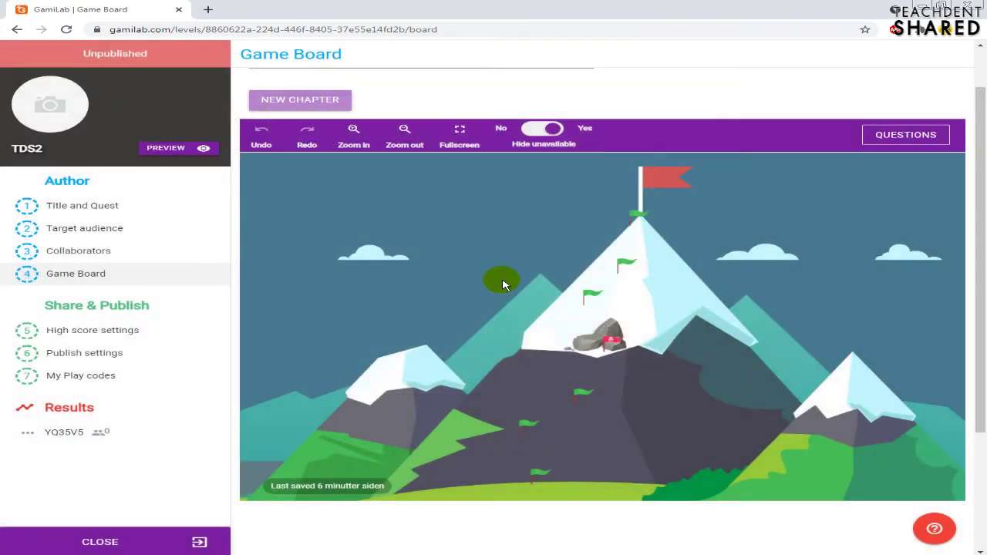
# Publish the TDS2 game with copying allowed and marketplace display enabled
pyautogui.click(107, 356)
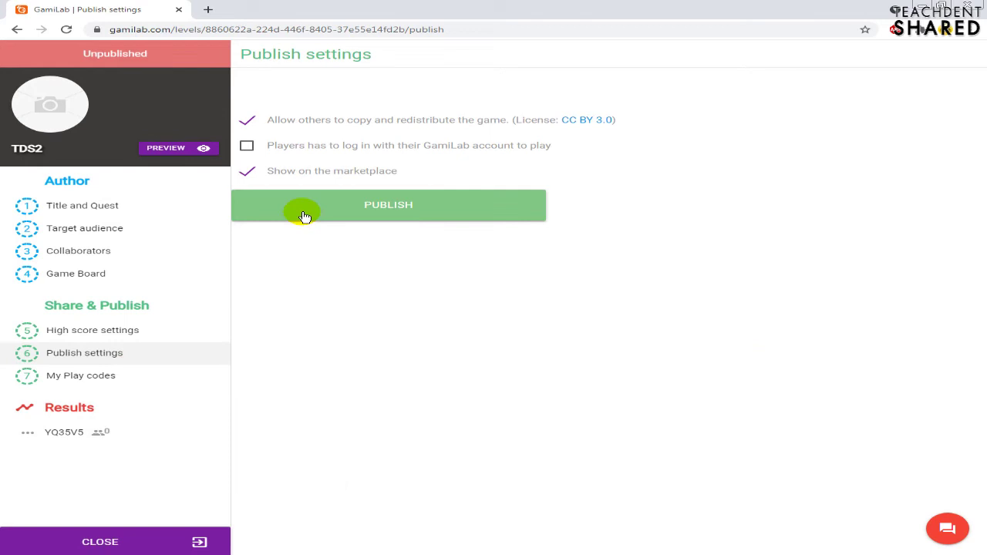
pyautogui.click(303, 214)
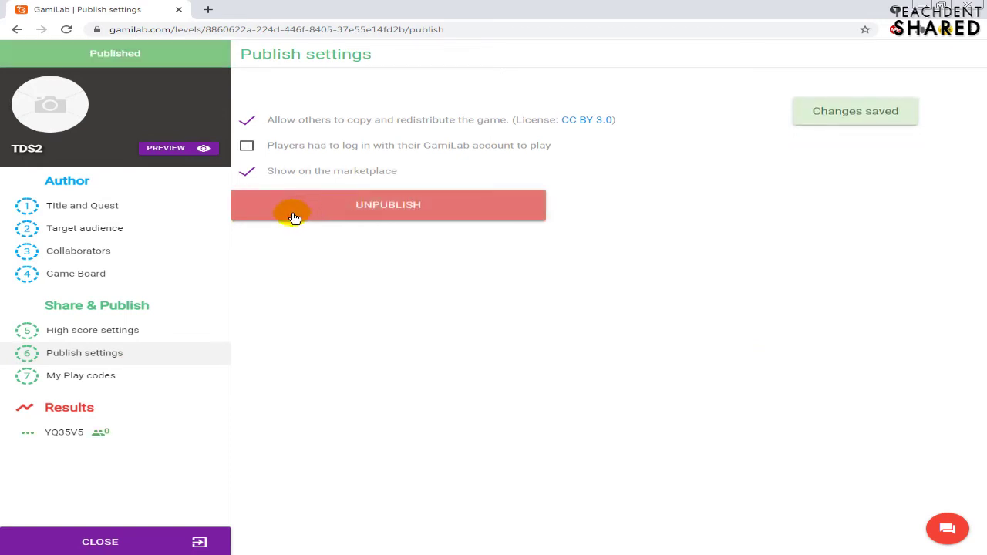
# Turn on the in-game high-score list, setting 5 scores shown, 5 players required to complete the game, and 5 players on the list
pyautogui.click(102, 334)
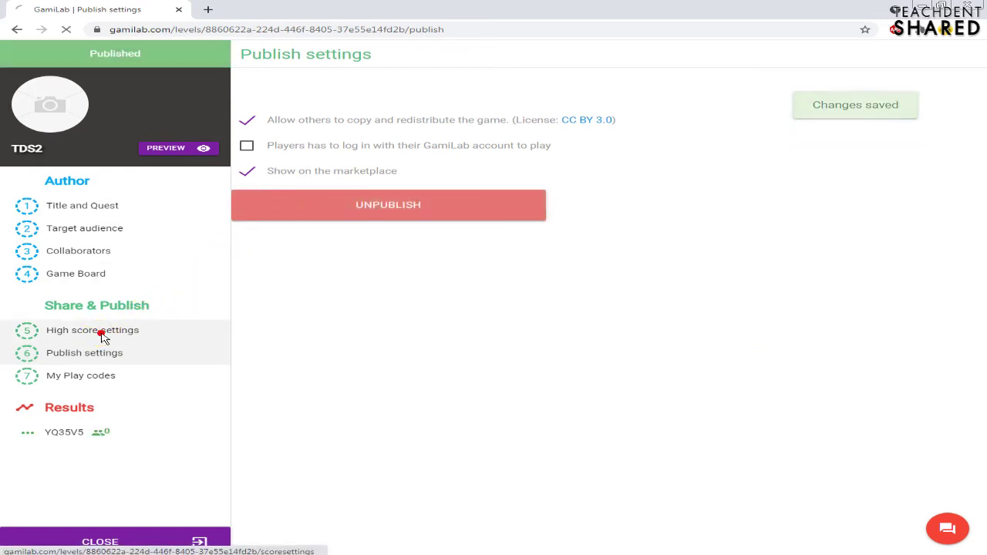
pyautogui.click(299, 133)
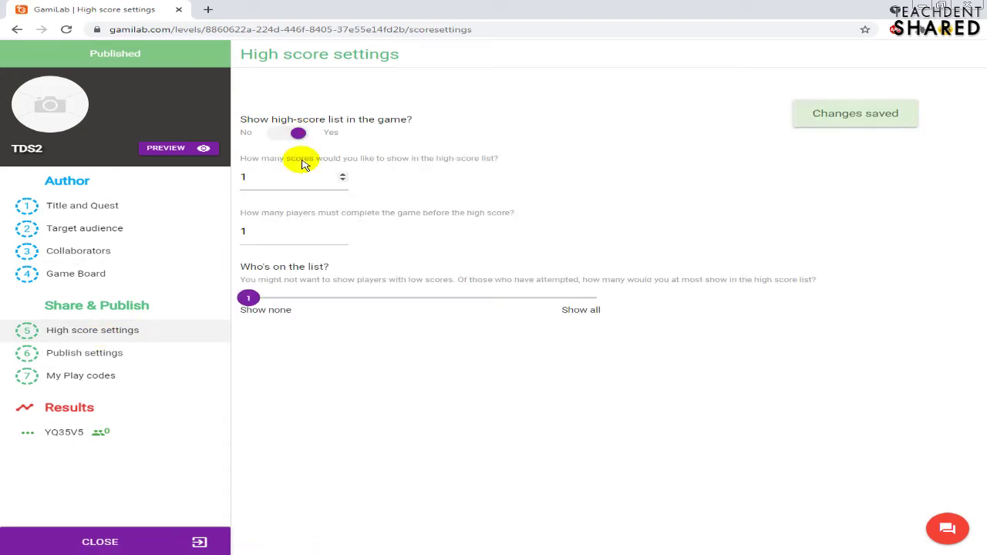
pyautogui.doubleClick(254, 179)
pyautogui.write('5')
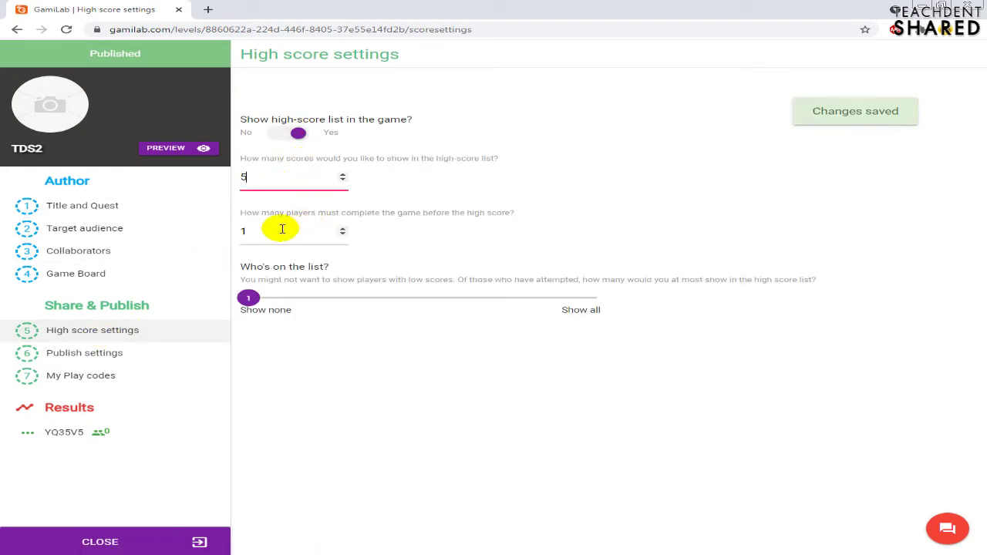
pyautogui.doubleClick(270, 231)
pyautogui.write('5')
pyautogui.moveTo(248, 297)
pyautogui.mouseDown()
pyautogui.moveTo(290, 303)
pyautogui.moveTo(262, 299)
pyautogui.mouseUp()
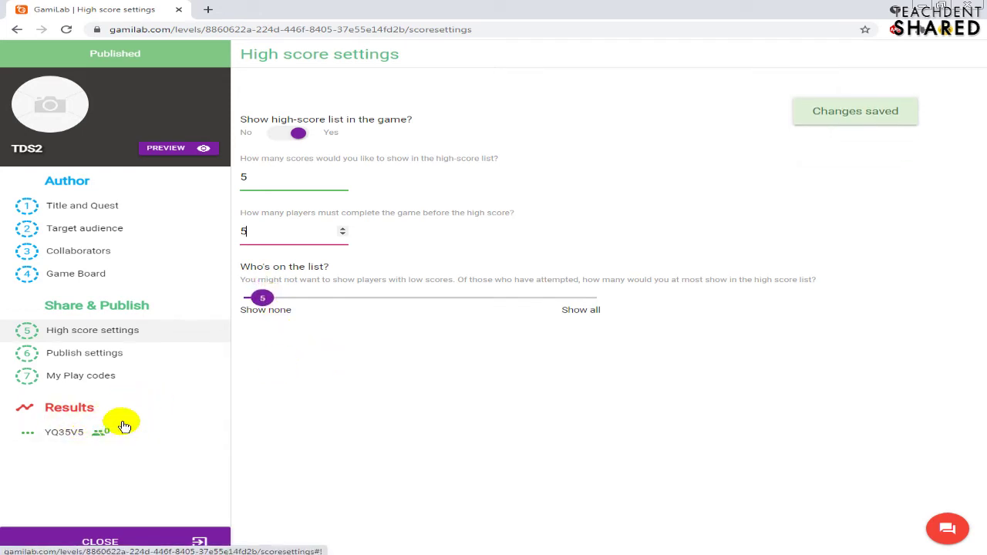
# Open the game's results page and copy its play code
pyautogui.click(78, 434)
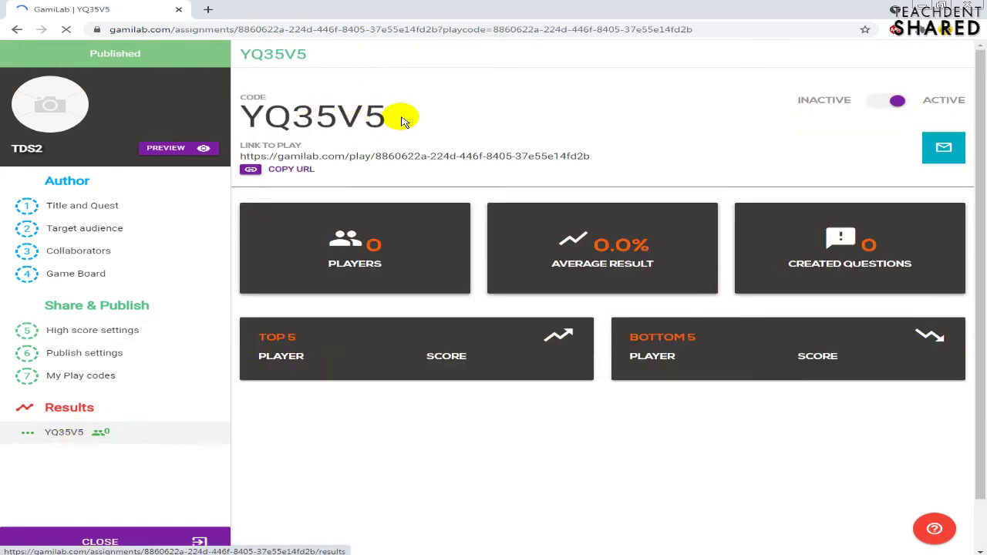
pyautogui.moveTo(405, 120); pyautogui.dragTo(243, 114)
pyautogui.hotkey('ctrl', 'c')
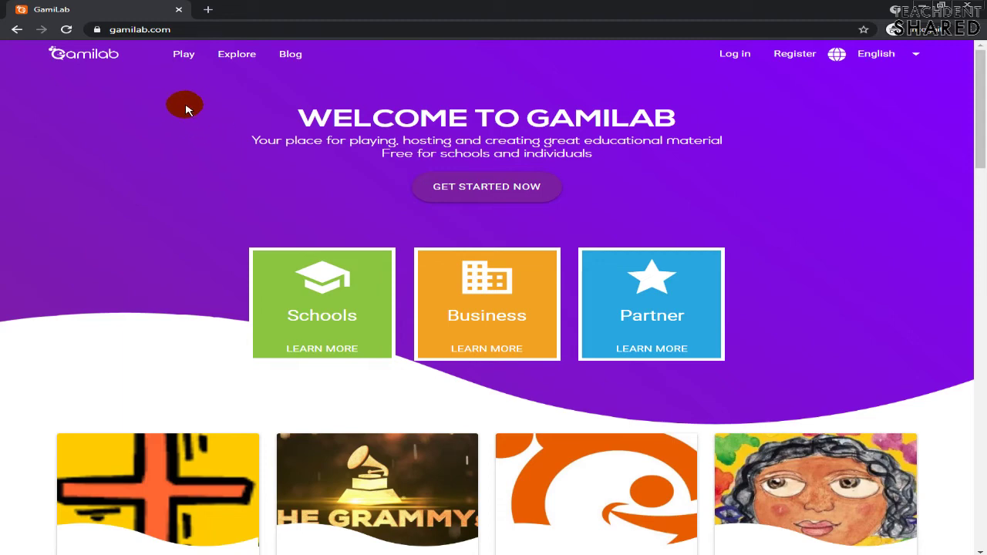
# Join the game as a guest from GamiLab's Play page using the copied play code and a nickname
pyautogui.click(184, 55)
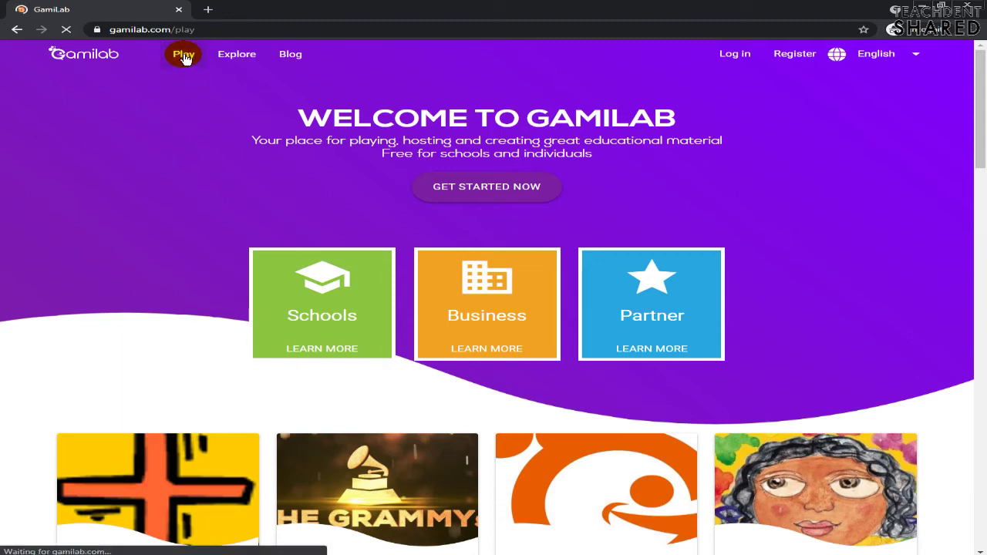
pyautogui.hotkey('ctrl', 'v')
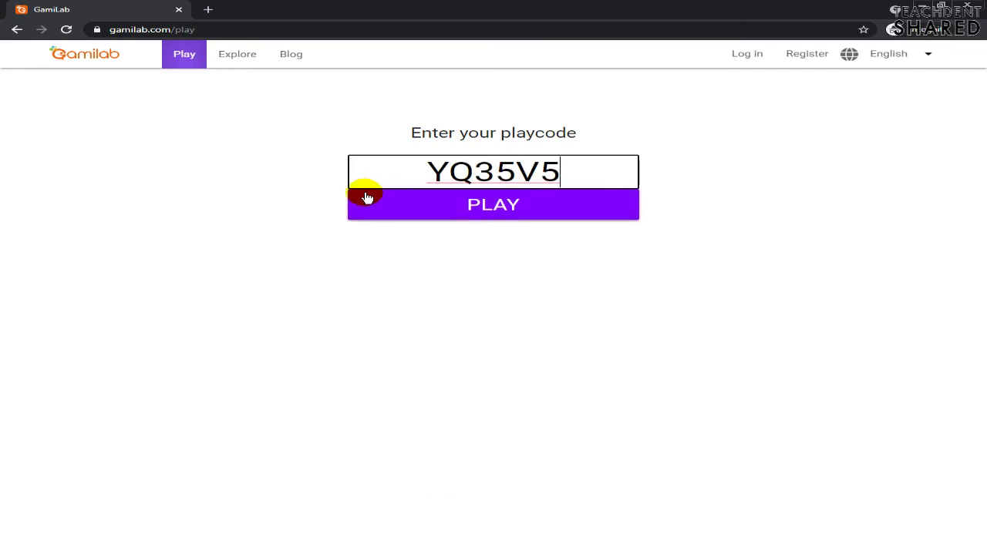
pyautogui.click(512, 210)
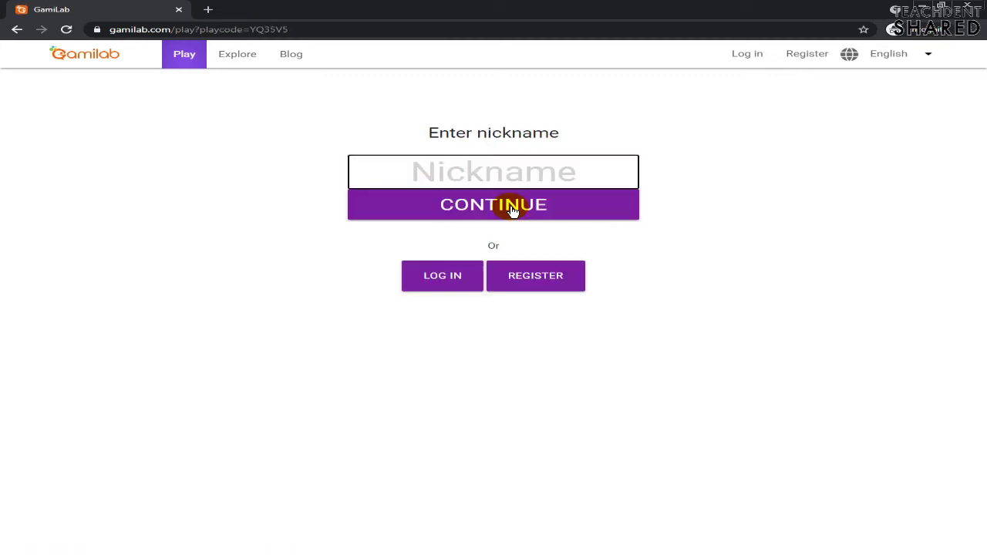
pyautogui.write('kaka')
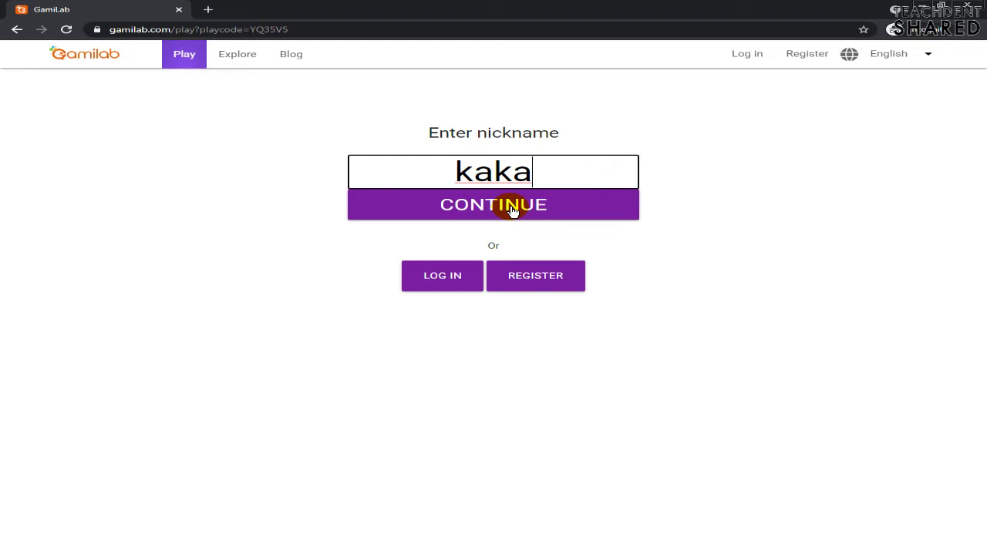
pyautogui.click(512, 211)
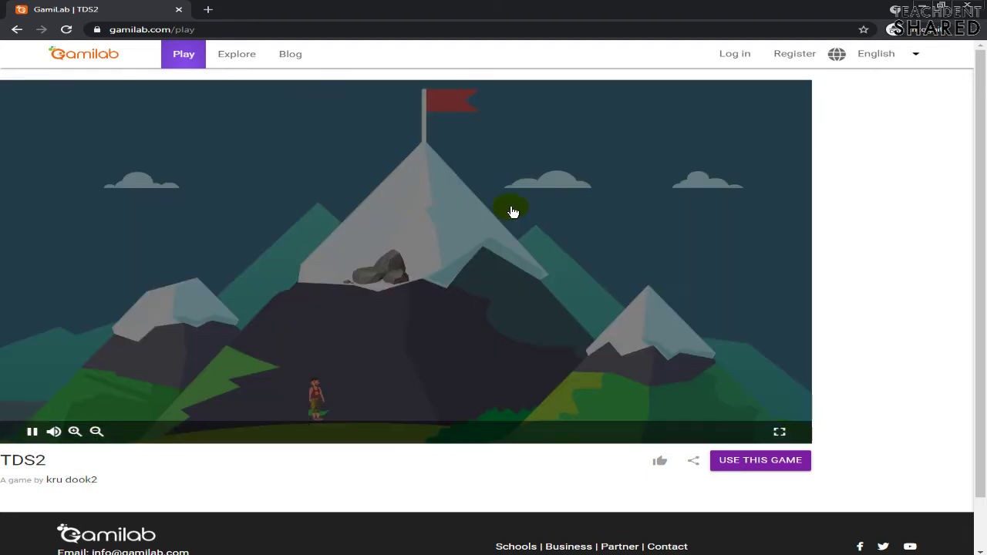
# Start TDS2 in full screen and submit ClassDojo as the answer to the first question
pyautogui.click(779, 433)
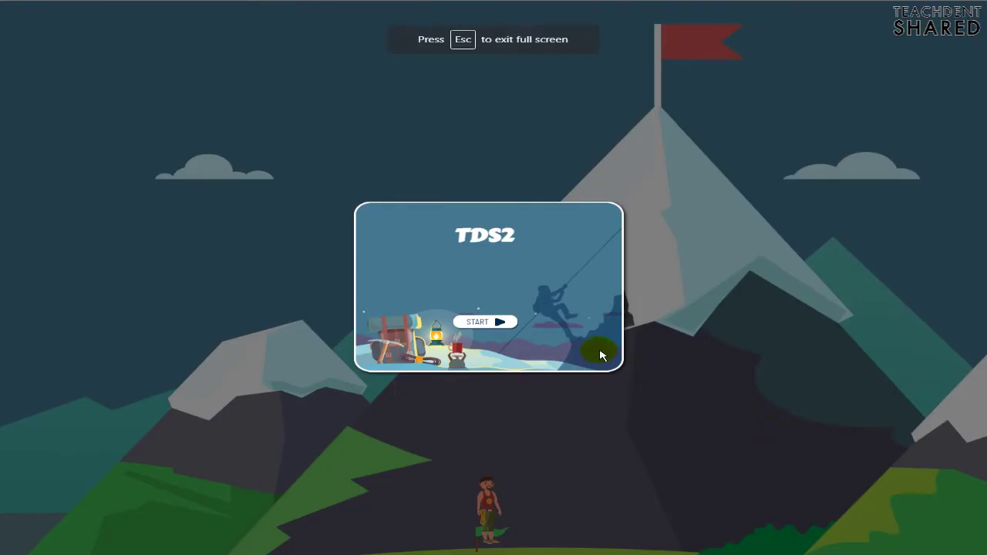
pyautogui.click(483, 330)
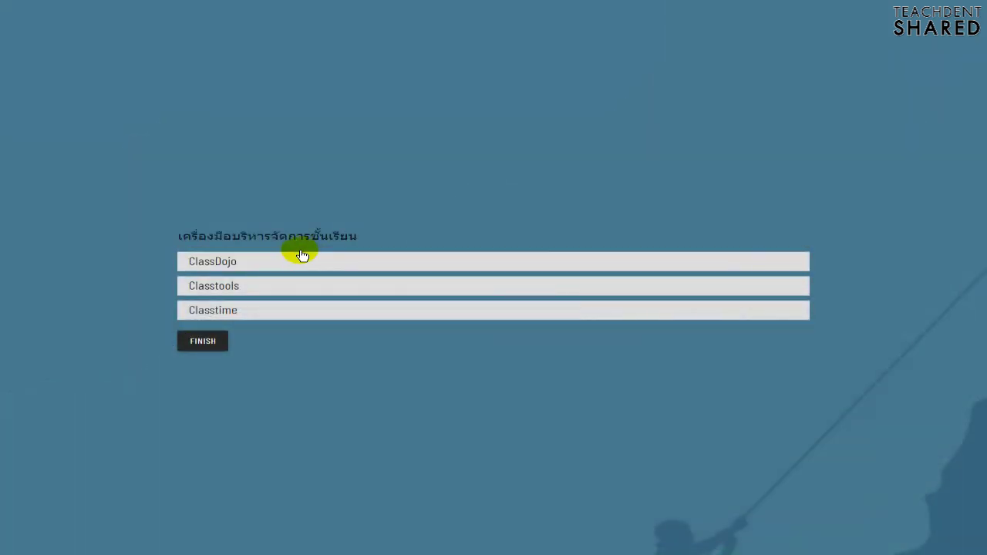
pyautogui.click(287, 258)
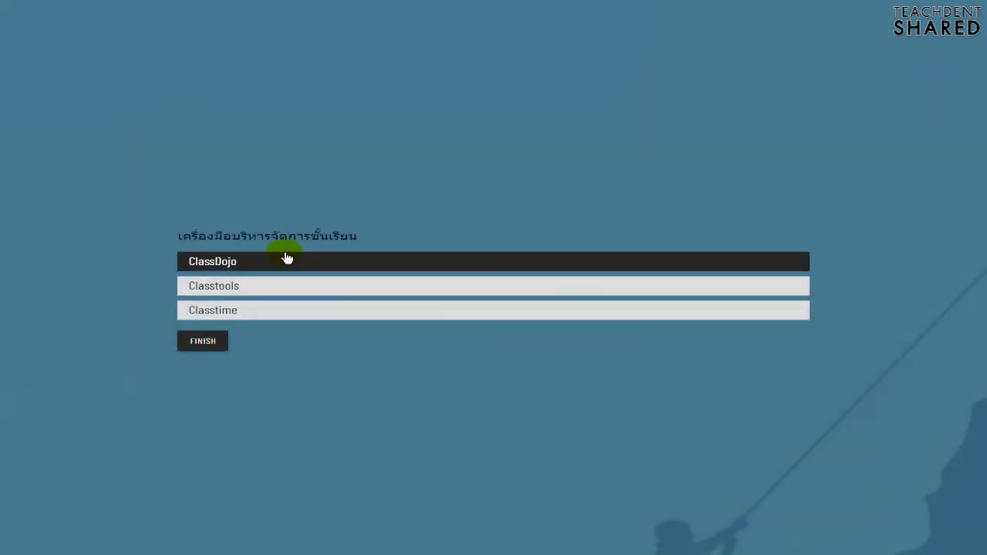
pyautogui.click(287, 258)
pyautogui.click(270, 264)
pyautogui.click(203, 340)
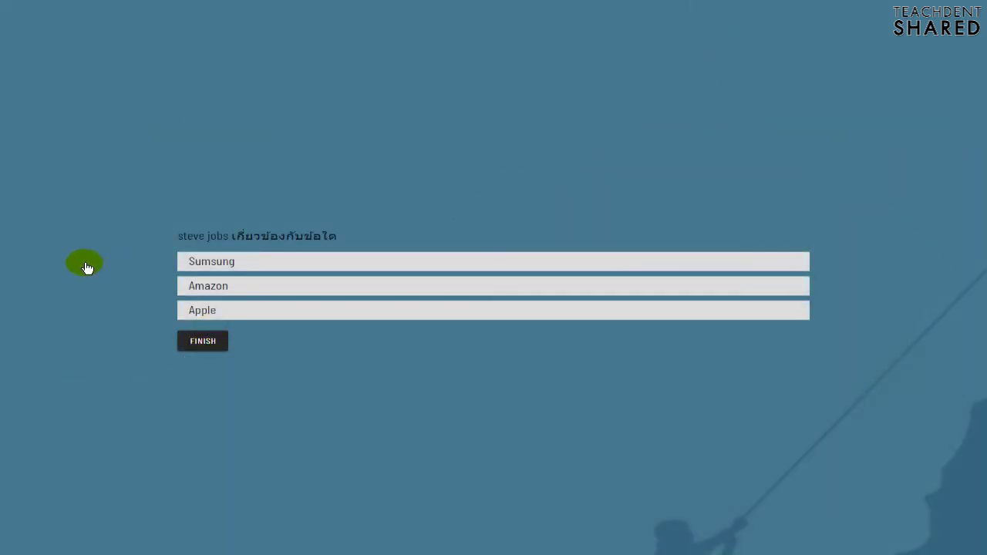
# Submit Apple for the steve jobs question and facebook for the Teachdent share question
pyautogui.click(194, 312)
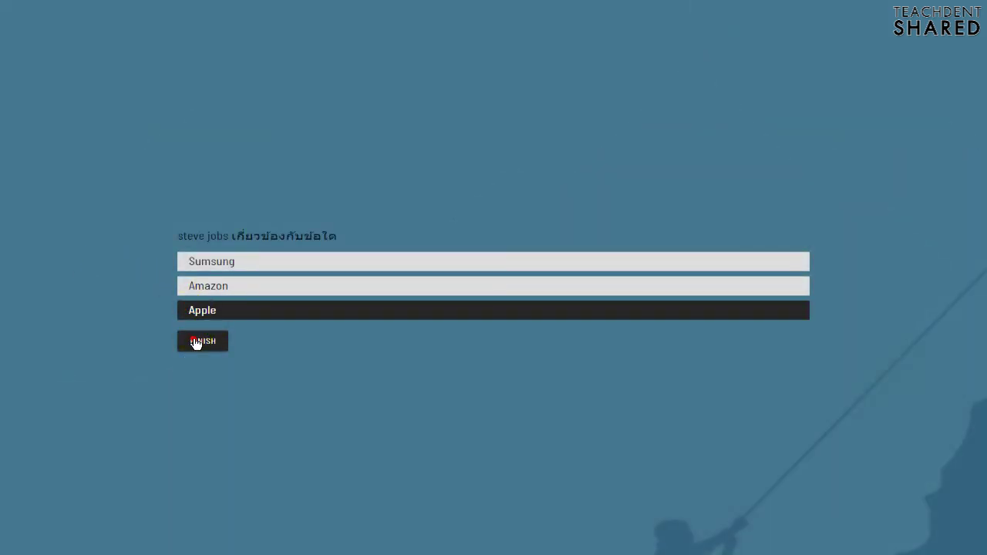
pyautogui.click(202, 341)
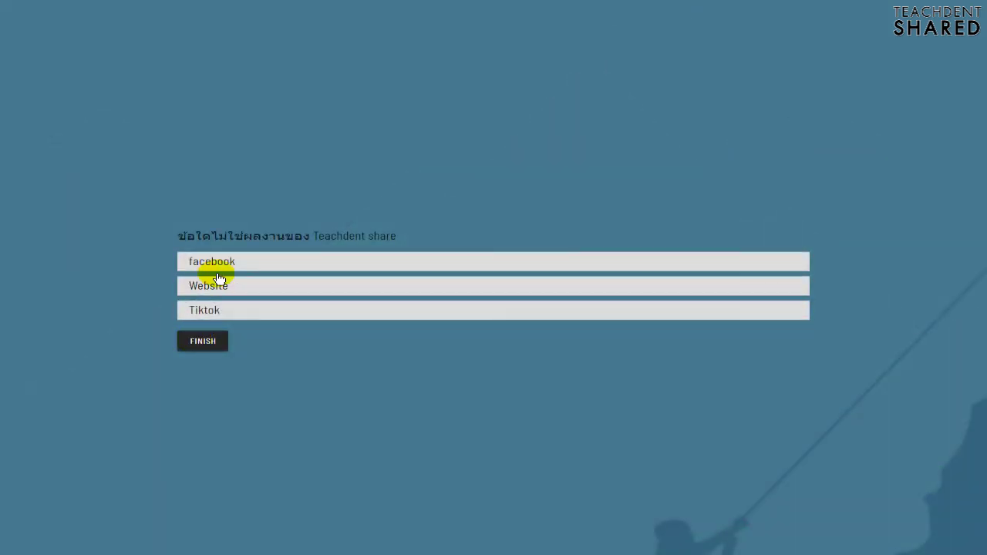
pyautogui.click(229, 267)
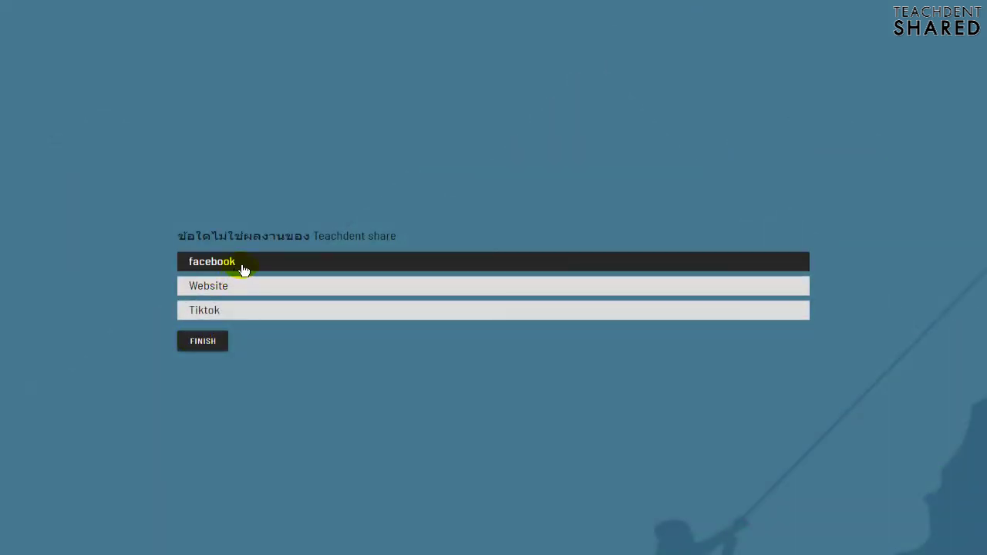
pyautogui.click(198, 349)
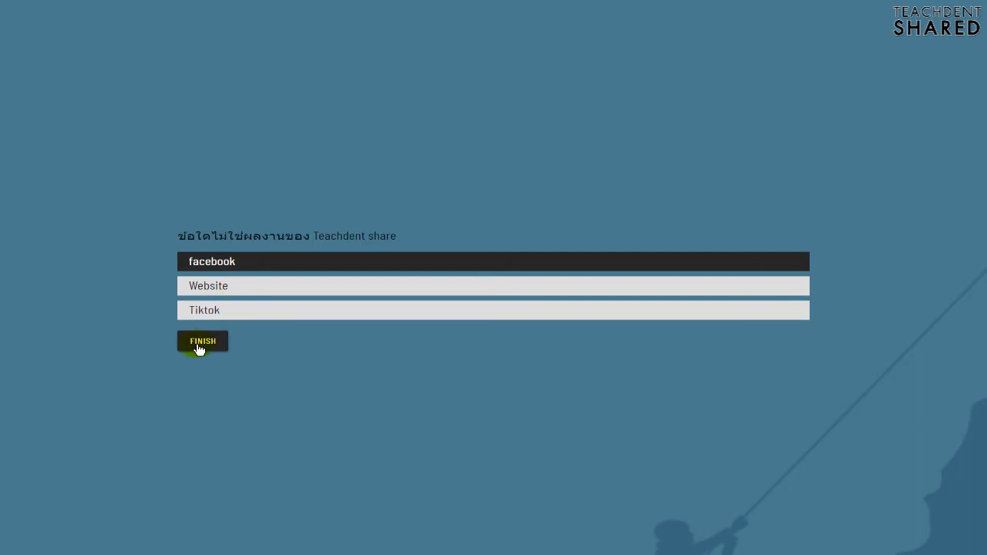